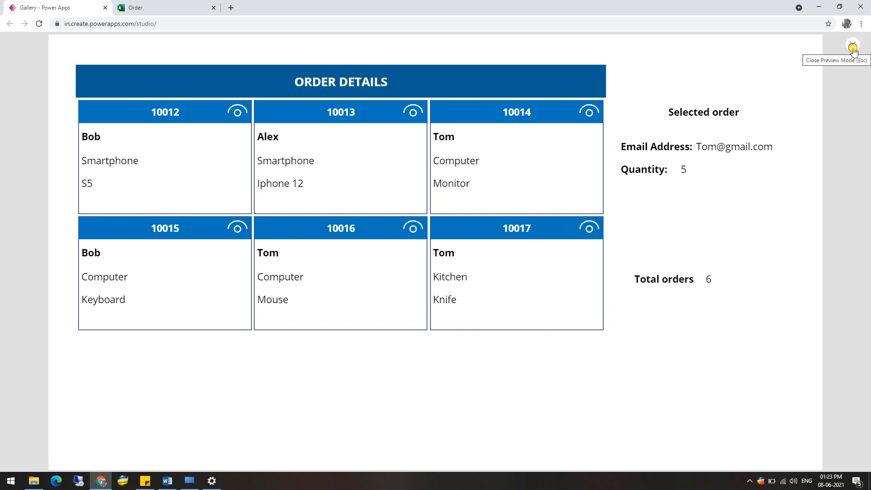
Step: Close the app preview and add a new blank screen
{"action": "left_click", "coordinate": [853, 46]}
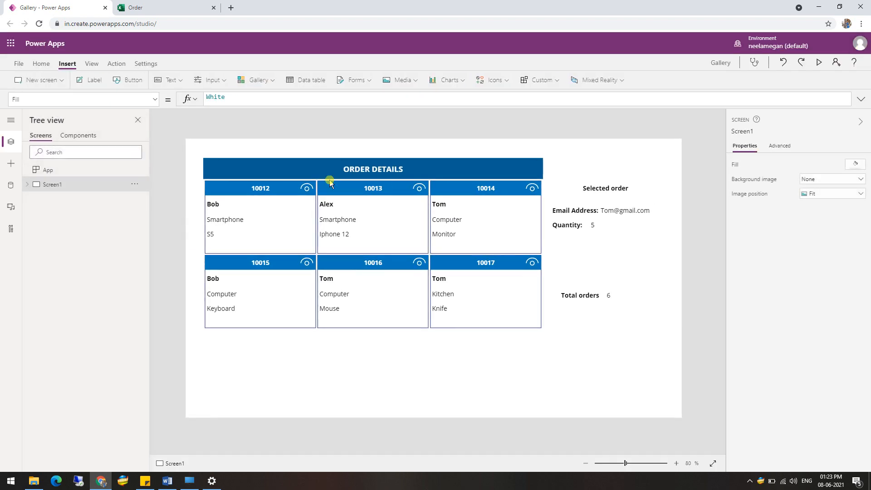
{"action": "left_click", "coordinate": [36, 81]}
{"action": "left_click", "coordinate": [48, 108]}
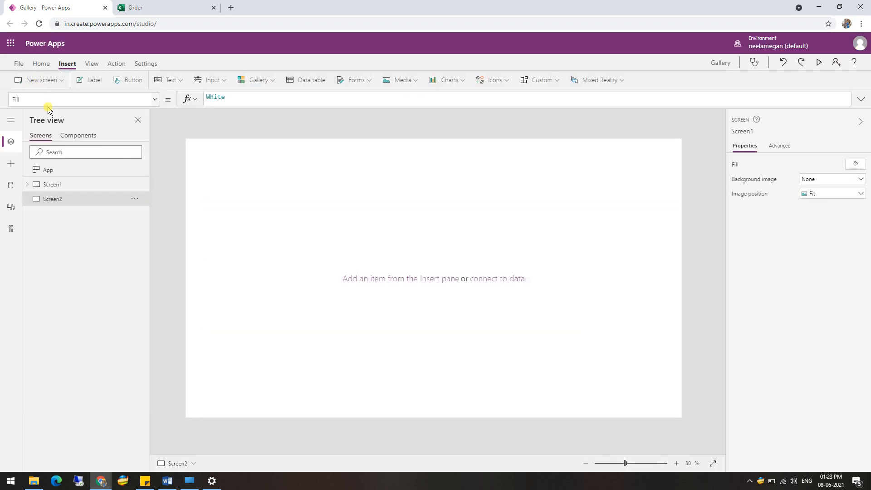
Step: Insert a blank vertical gallery connected to the OrderDetail data source and check the columns of the Order workbook's table
{"action": "left_click", "coordinate": [262, 86]}
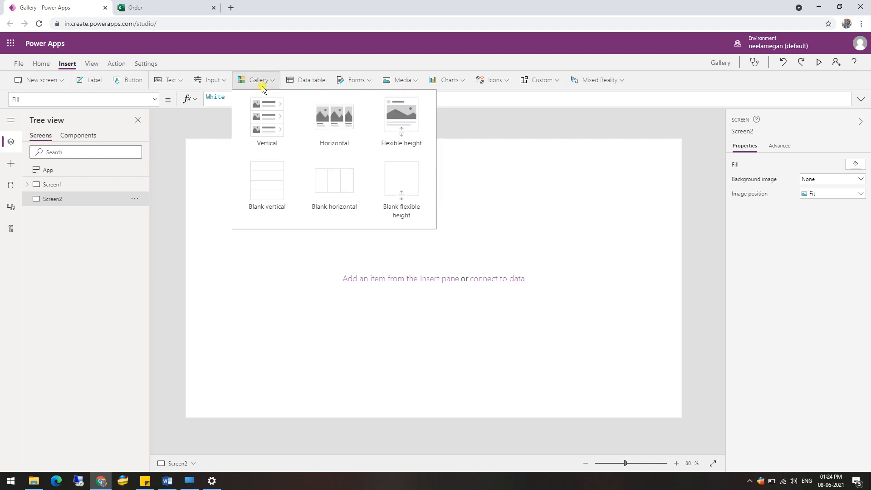
{"action": "left_click", "coordinate": [270, 164]}
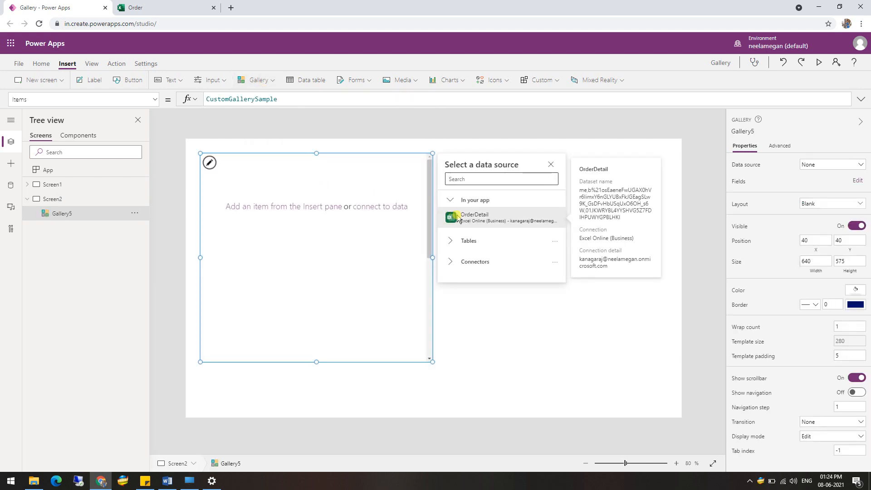
{"action": "left_click", "coordinate": [457, 217]}
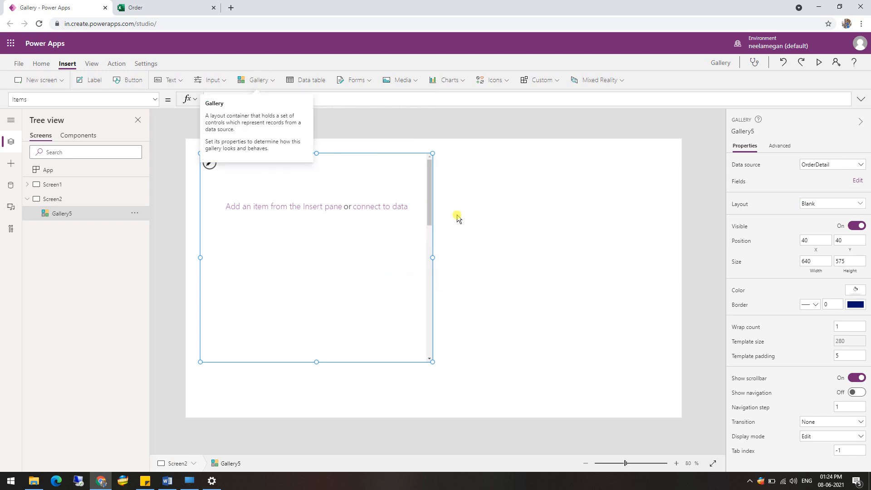
{"action": "left_click", "coordinate": [153, 9]}
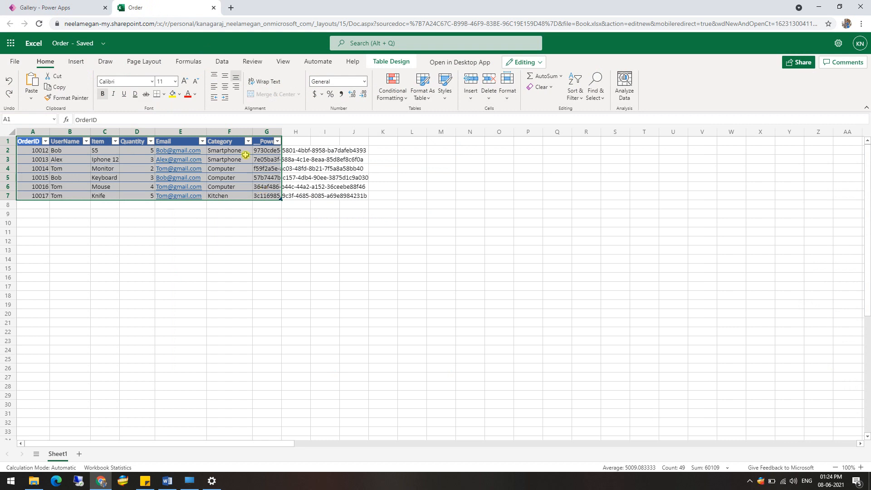
{"action": "left_click", "coordinate": [63, 7]}
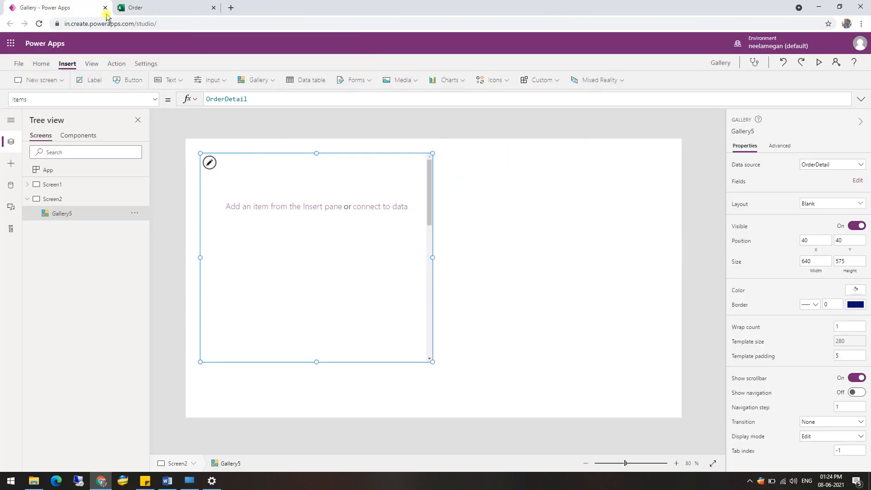
Step: Add a text label showing ThisItem.OrderID to the gallery template and place it in the template's upper-left corner
{"action": "left_click", "coordinate": [245, 219]}
{"action": "left_click", "coordinate": [76, 173]}
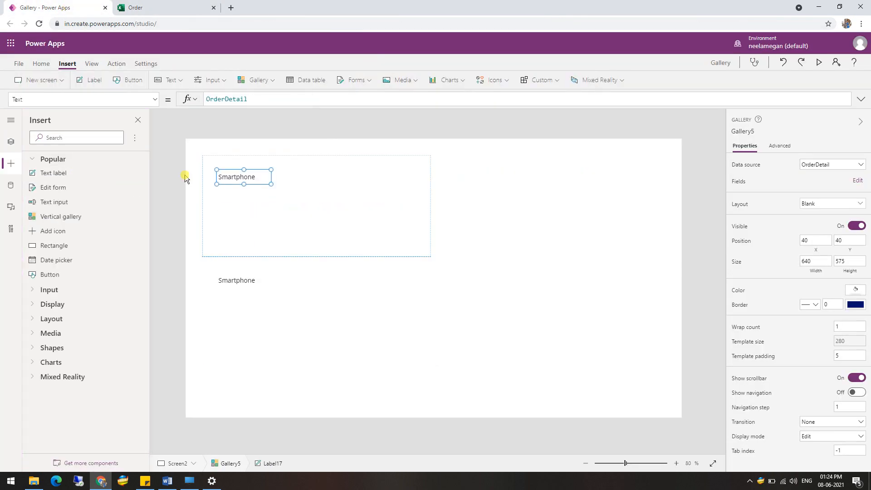
{"action": "double_click", "coordinate": [252, 100]}
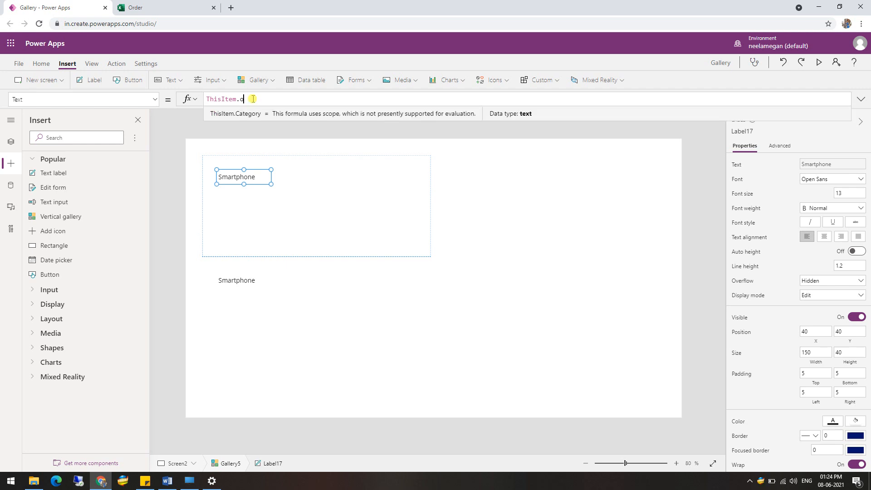
{"action": "type", "text": "order"}
{"action": "left_click", "coordinate": [255, 113]}
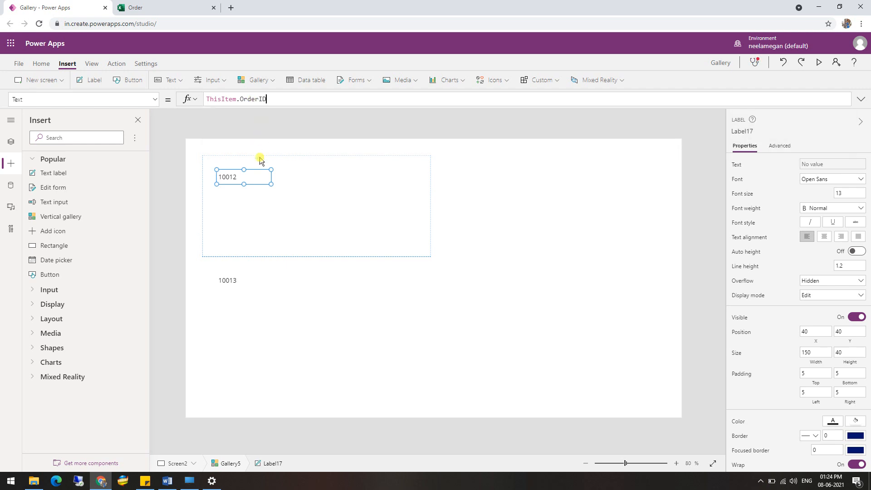
{"action": "left_click_drag", "start_coordinate": [241, 170], "coordinate": [233, 157]}
Step: Add a second label showing ThisItem.UserName to the gallery template and place it directly below the order ID
{"action": "left_click", "coordinate": [244, 178]}
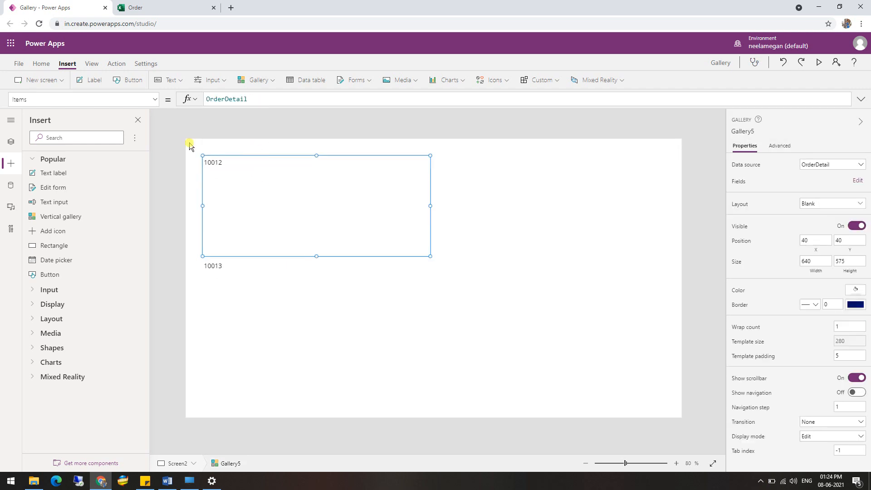
{"action": "left_click", "coordinate": [90, 82]}
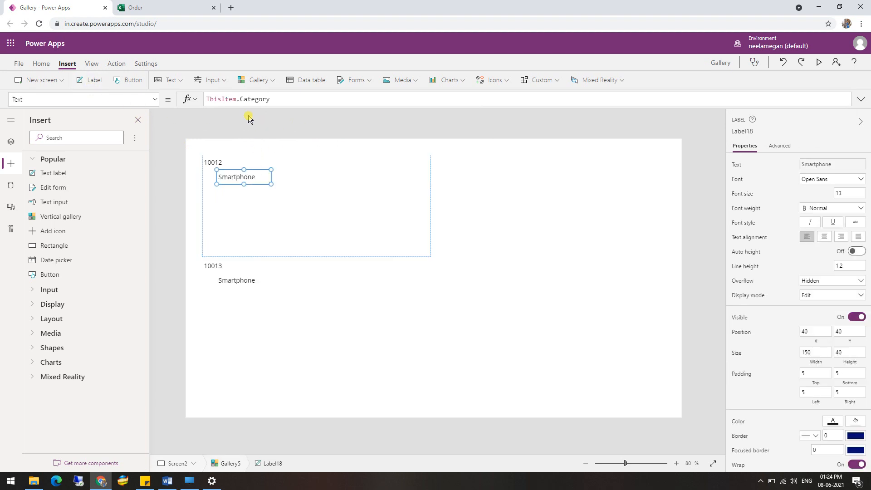
{"action": "double_click", "coordinate": [252, 99]}
{"action": "type", "text": "Us"}
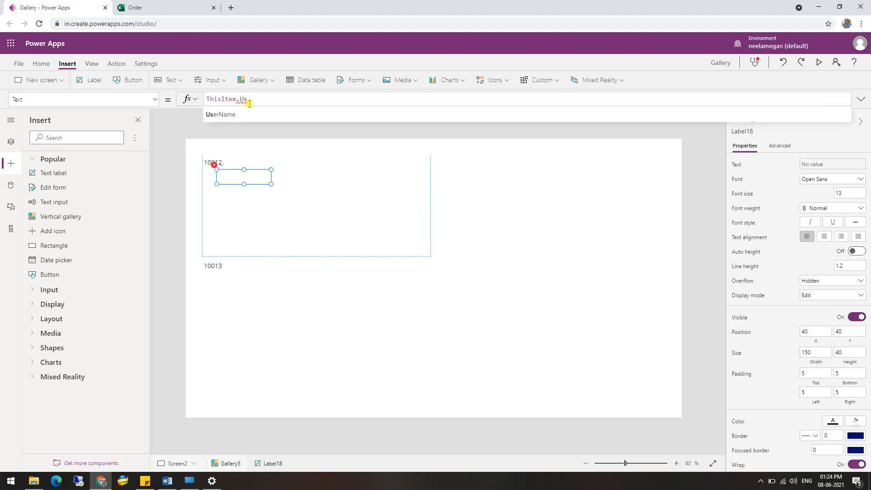
{"action": "left_click", "coordinate": [251, 110]}
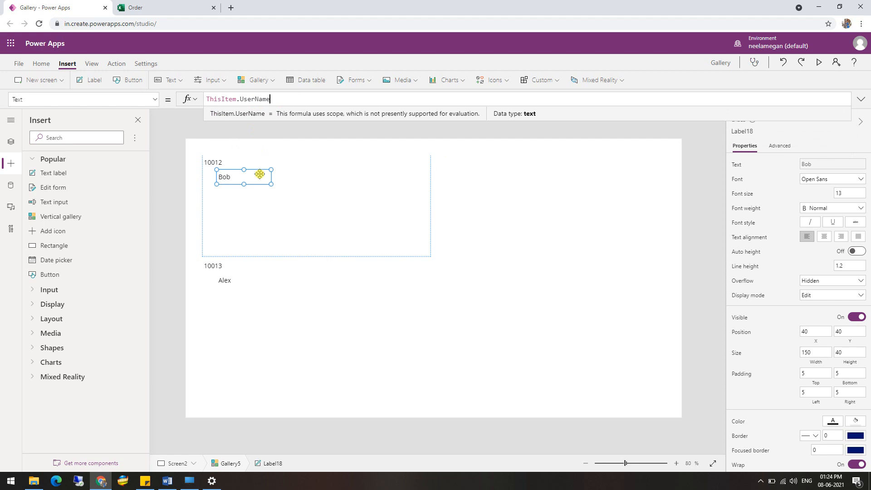
{"action": "left_click_drag", "start_coordinate": [261, 175], "coordinate": [224, 186]}
Step: Add labels for the category and ThisItem.Item to the gallery template, stacked below the user name
{"action": "left_click", "coordinate": [93, 79]}
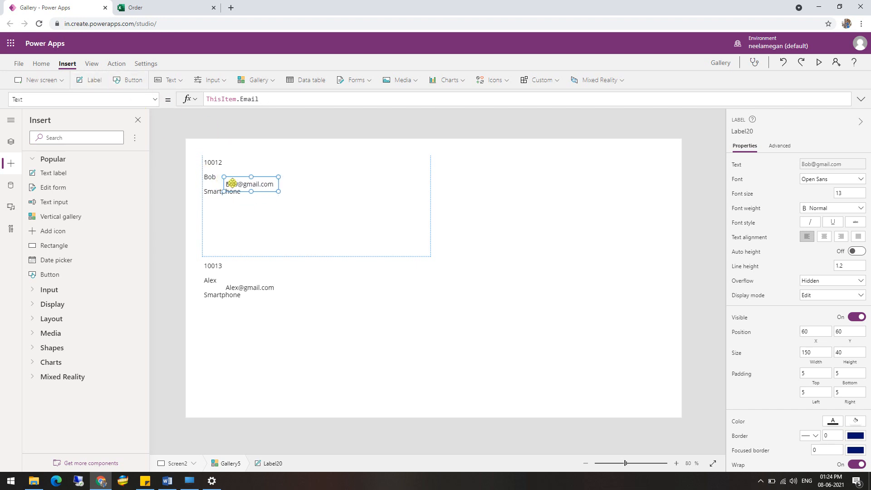
{"action": "left_click_drag", "start_coordinate": [243, 185], "coordinate": [214, 205]}
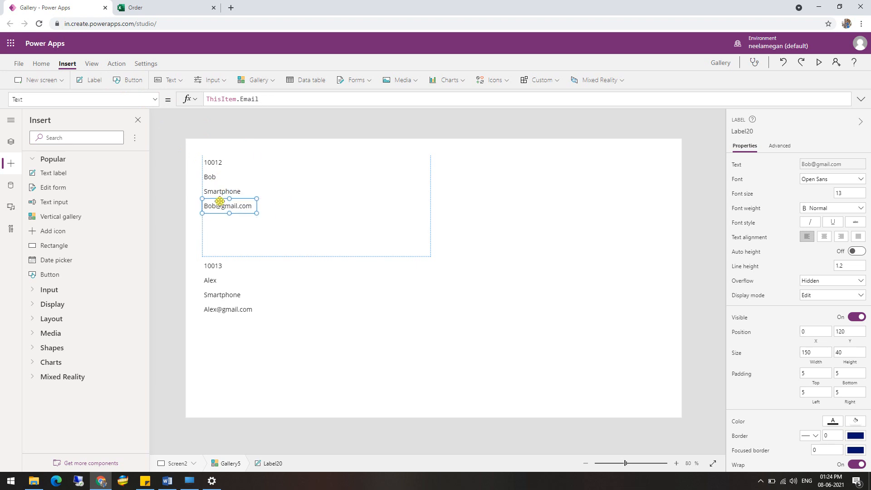
{"action": "double_click", "coordinate": [248, 100]}
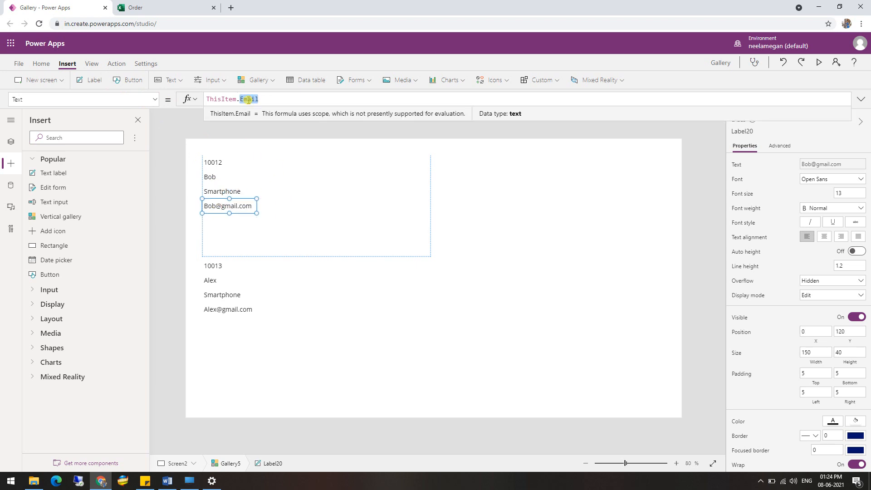
{"action": "type", "text": "te"}
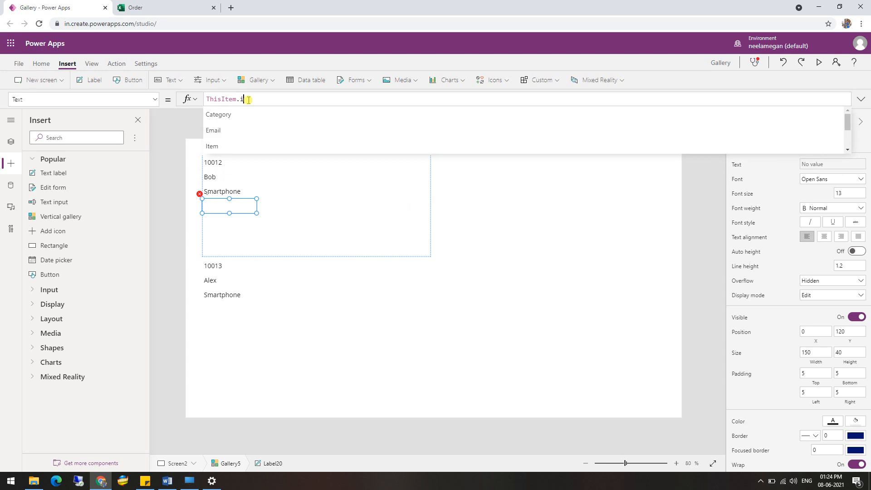
{"action": "left_click", "coordinate": [253, 129]}
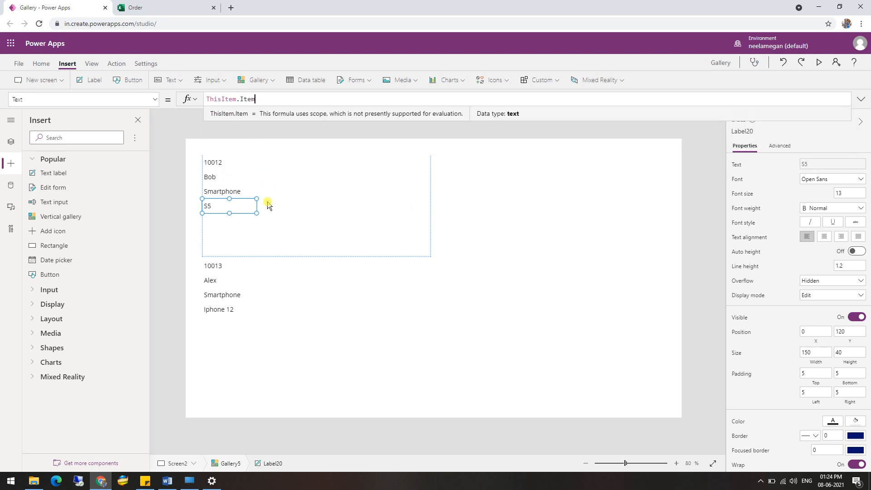
Step: Set the gallery's wrap count to 3 and shorten its template to a size of about 196
{"action": "left_click", "coordinate": [270, 226]}
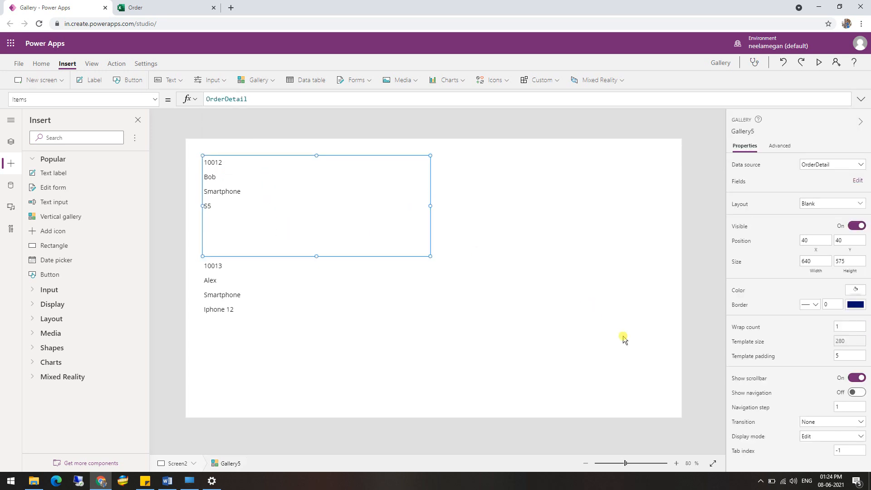
{"action": "left_click", "coordinate": [744, 327]}
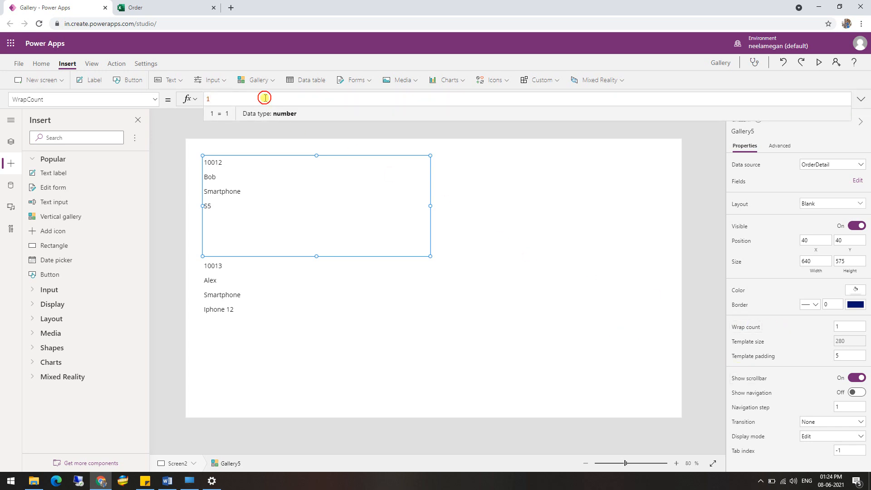
{"action": "type", "text": "3"}
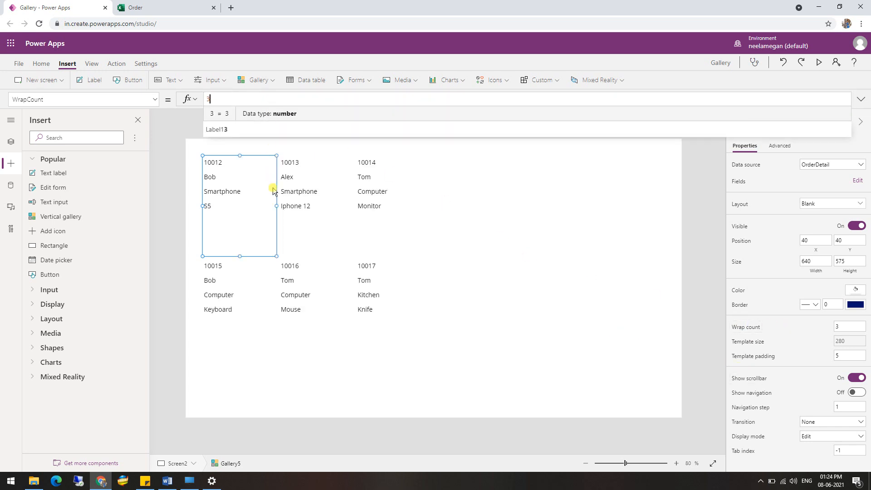
{"action": "left_click", "coordinate": [273, 214]}
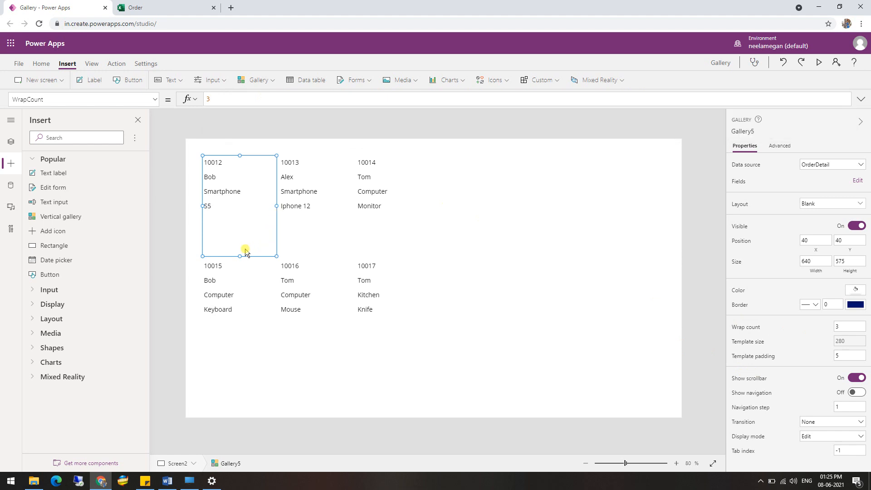
{"action": "left_click_drag", "start_coordinate": [241, 253], "coordinate": [236, 226]}
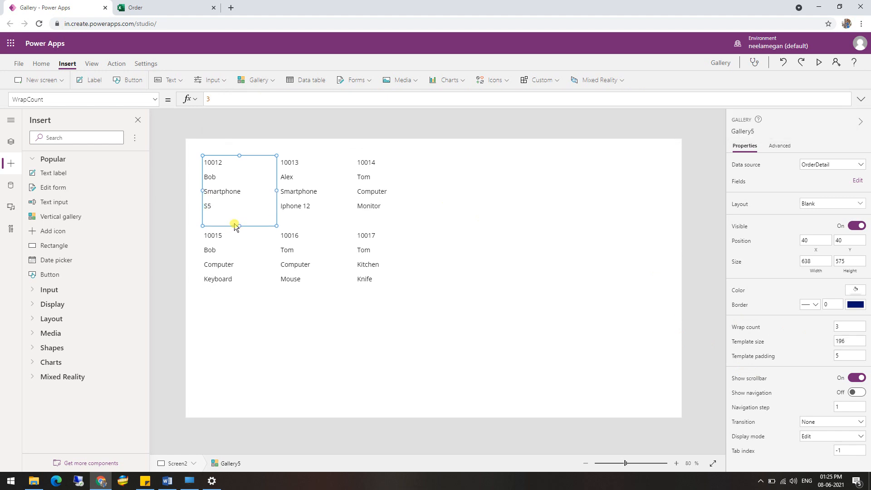
Step: Widen the order ID label to the full template width, about 206, and center its text
{"action": "left_click", "coordinate": [216, 163]}
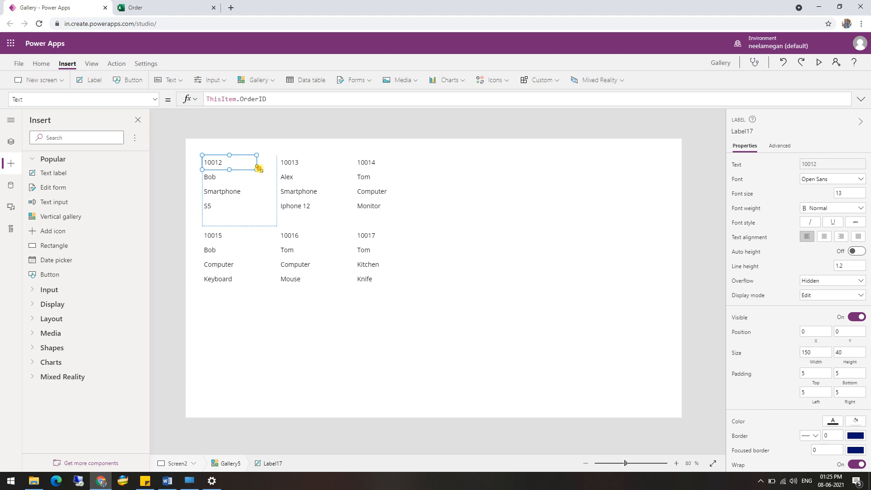
{"action": "left_click_drag", "start_coordinate": [259, 168], "coordinate": [278, 170]}
{"action": "left_click", "coordinate": [46, 66]}
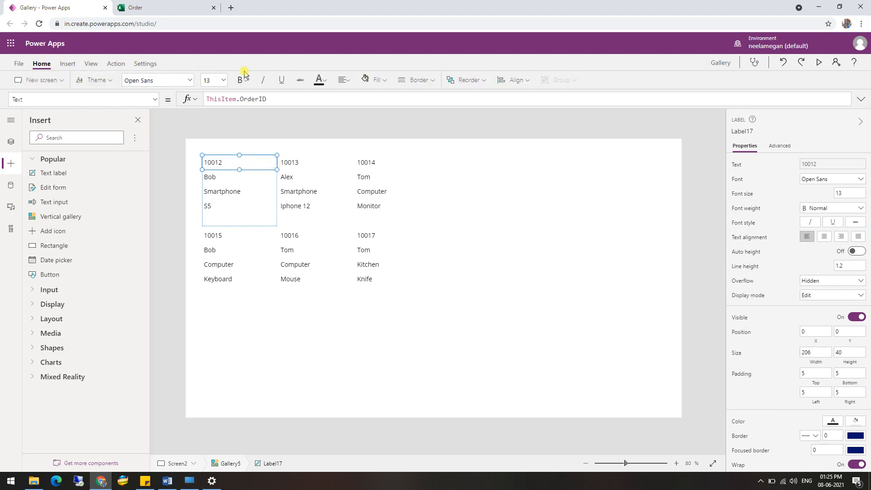
{"action": "left_click", "coordinate": [343, 80]}
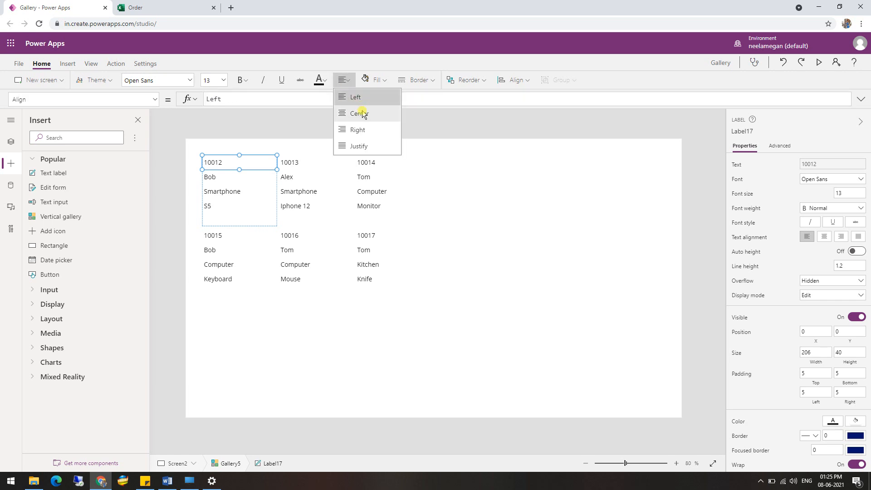
{"action": "left_click", "coordinate": [359, 113]}
Step: Give the order ID label a blue fill, RGBA(0, 121, 187, 1), with white bold text
{"action": "left_click", "coordinate": [373, 80]}
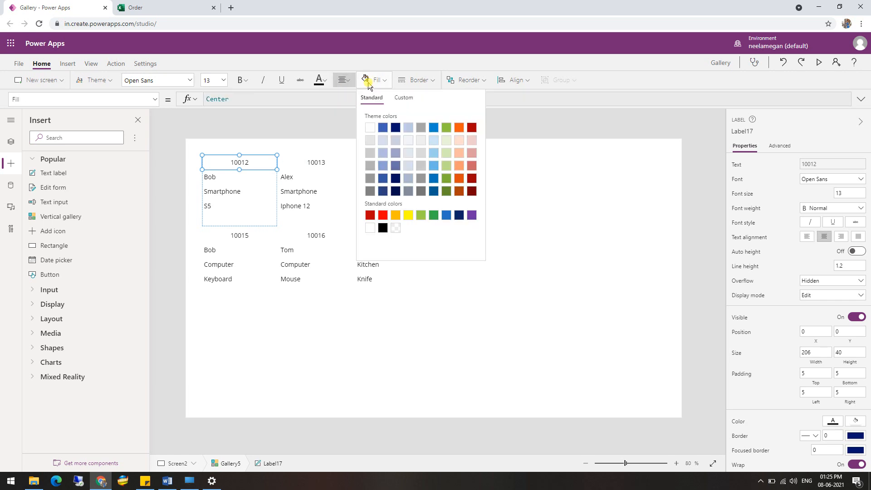
{"action": "left_click", "coordinate": [432, 179]}
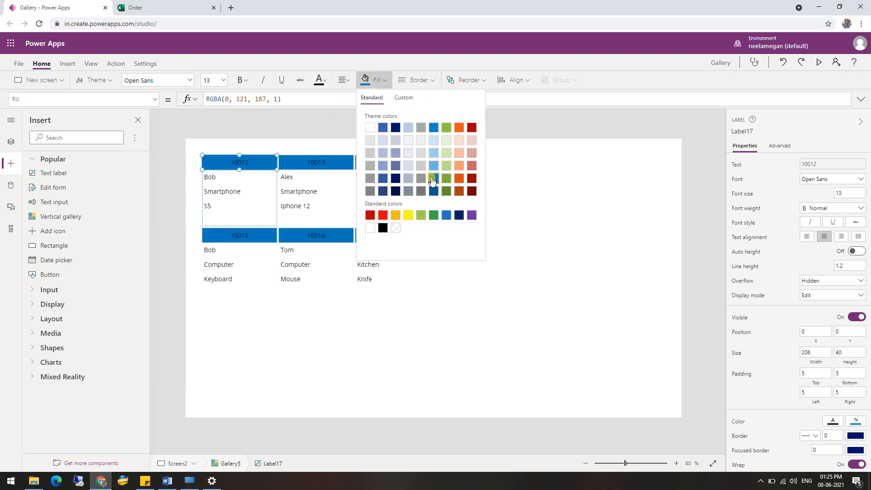
{"action": "left_click", "coordinate": [320, 81]}
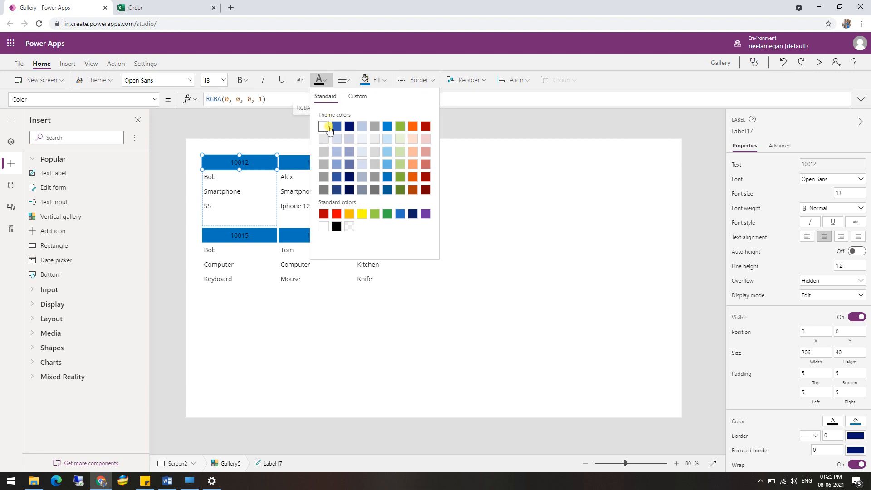
{"action": "left_click", "coordinate": [329, 128]}
{"action": "left_click", "coordinate": [241, 80]}
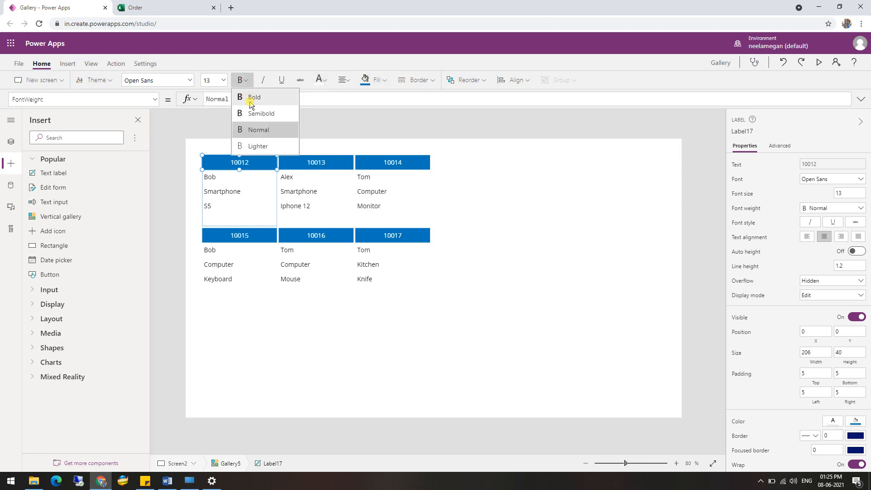
{"action": "left_click", "coordinate": [252, 98]}
Step: Insert a rectangle into the gallery template and size it to cover the whole template, about 206 by 196
{"action": "left_click", "coordinate": [265, 191]}
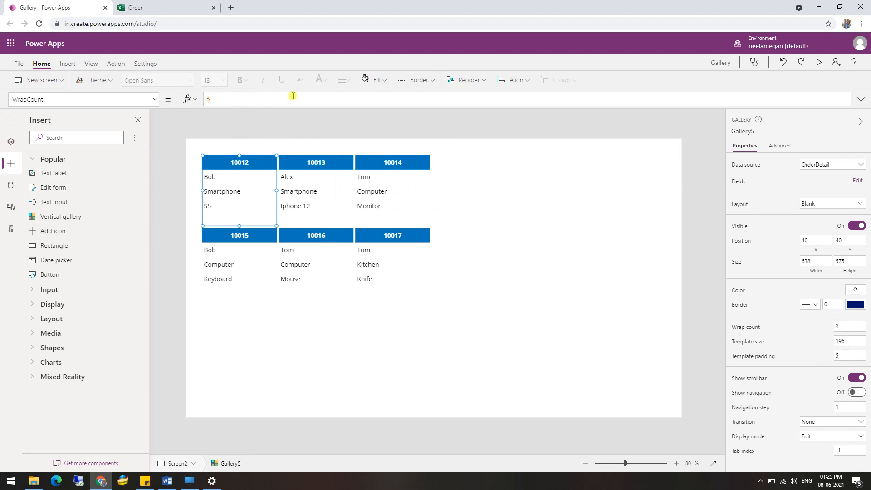
{"action": "left_click", "coordinate": [68, 62]}
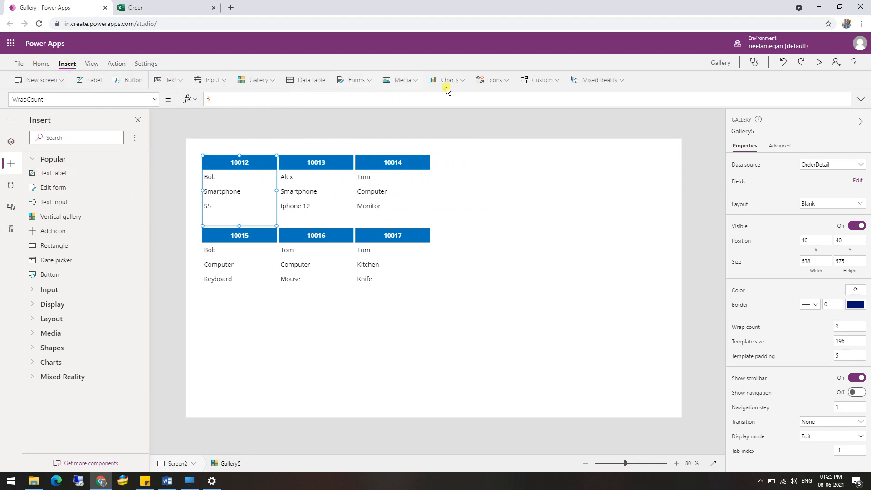
{"action": "left_click", "coordinate": [494, 82]}
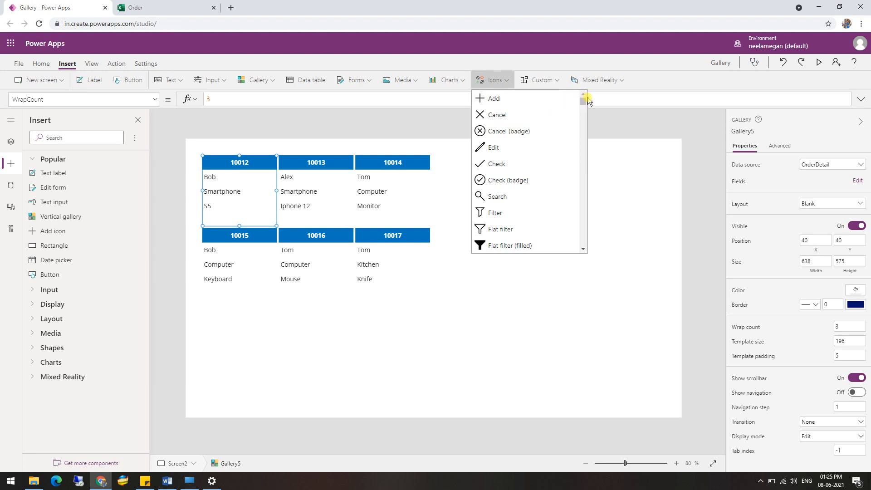
{"action": "left_click_drag", "start_coordinate": [583, 104], "coordinate": [586, 232]}
{"action": "left_click", "coordinate": [504, 136]}
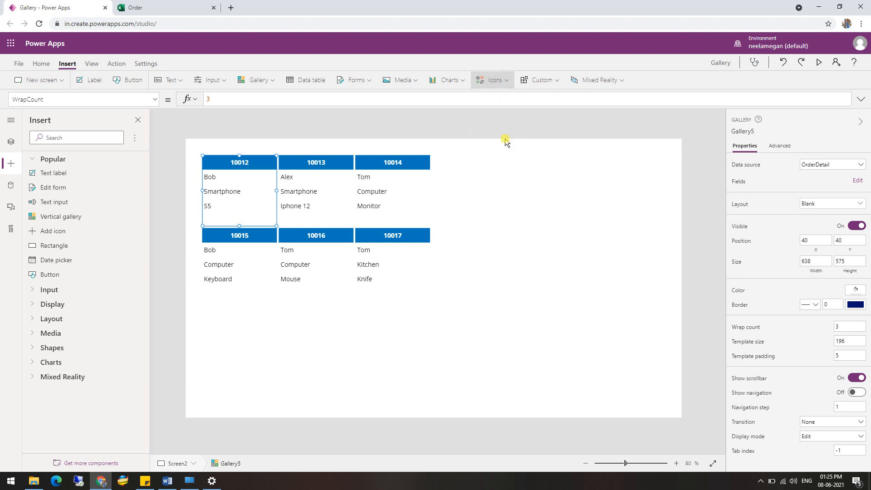
{"action": "left_click_drag", "start_coordinate": [264, 185], "coordinate": [277, 226]}
{"action": "right_click", "coordinate": [273, 218]}
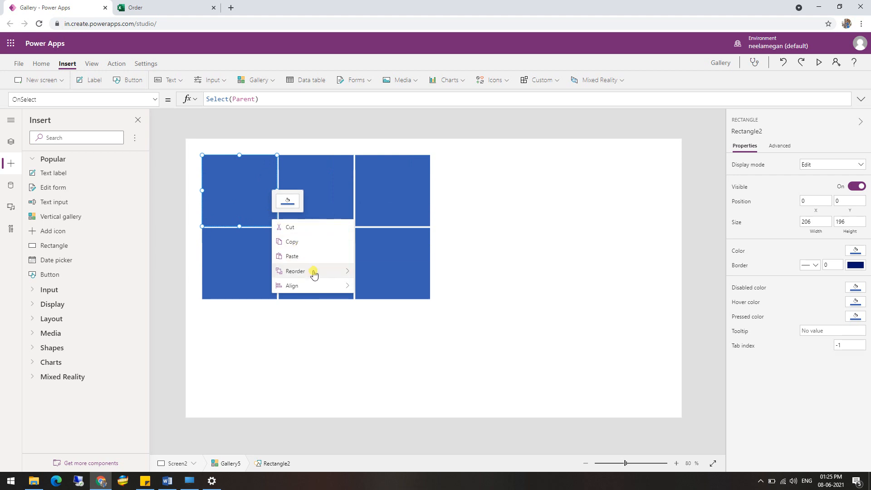
{"action": "mouse_move", "coordinate": [314, 272]}
{"action": "left_click", "coordinate": [247, 215]}
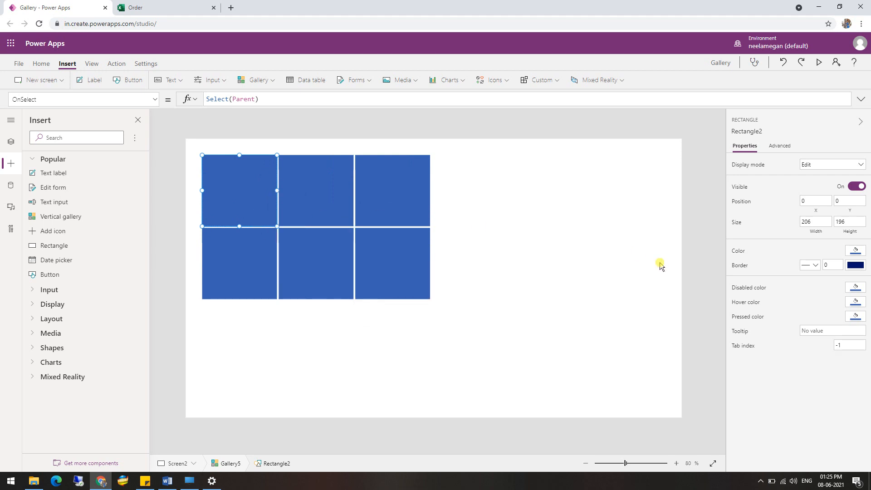
Step: Make the rectangle's fill transparent and give it a black border of thickness 1
{"action": "left_click", "coordinate": [857, 253]}
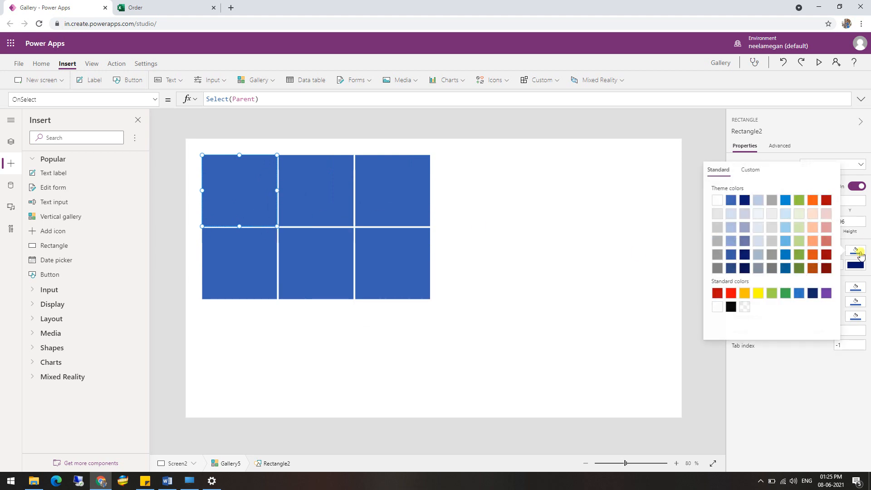
{"action": "left_click", "coordinate": [744, 307]}
{"action": "left_click", "coordinate": [809, 414]}
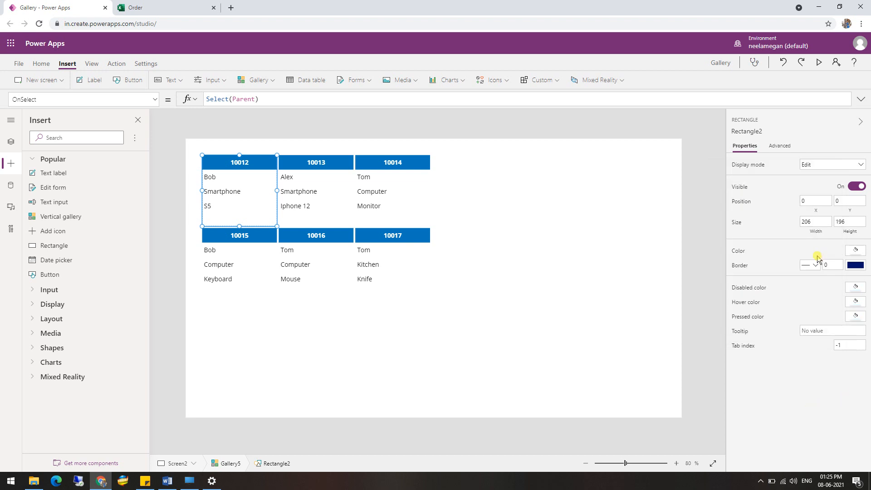
{"action": "left_click", "coordinate": [827, 265]}
{"action": "left_click", "coordinate": [786, 260]}
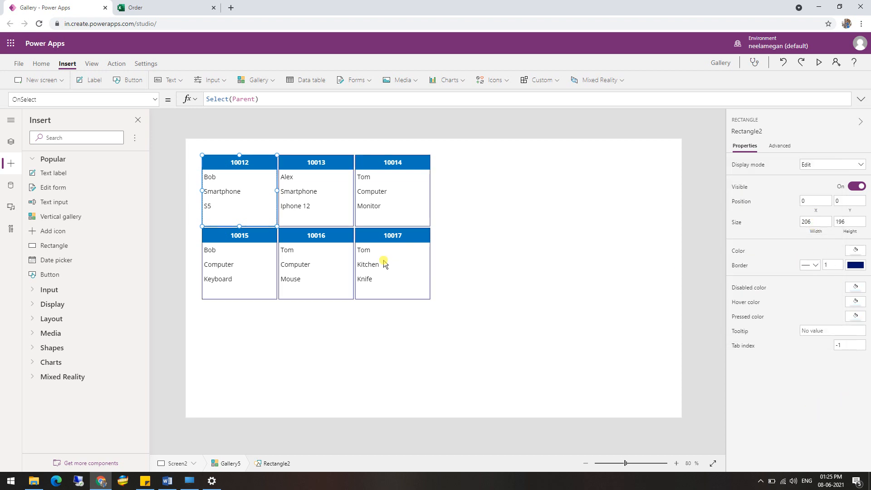
{"action": "left_click", "coordinate": [852, 265]}
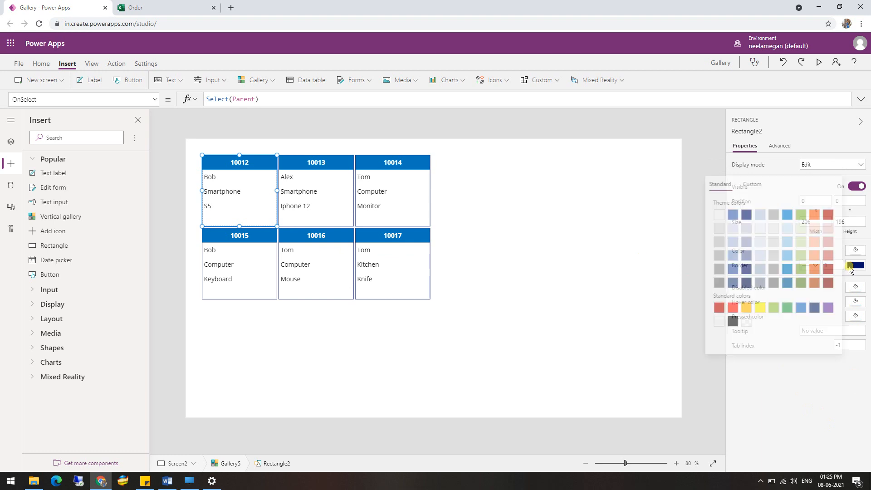
{"action": "left_click", "coordinate": [730, 322]}
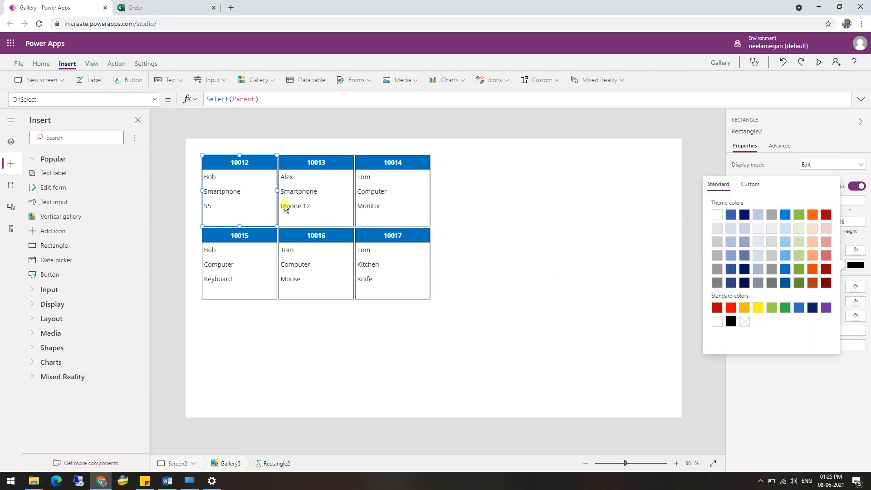
Step: Send the card's border rectangle to the back of the gallery template
{"action": "right_click", "coordinate": [248, 196]}
{"action": "mouse_move", "coordinate": [285, 249]}
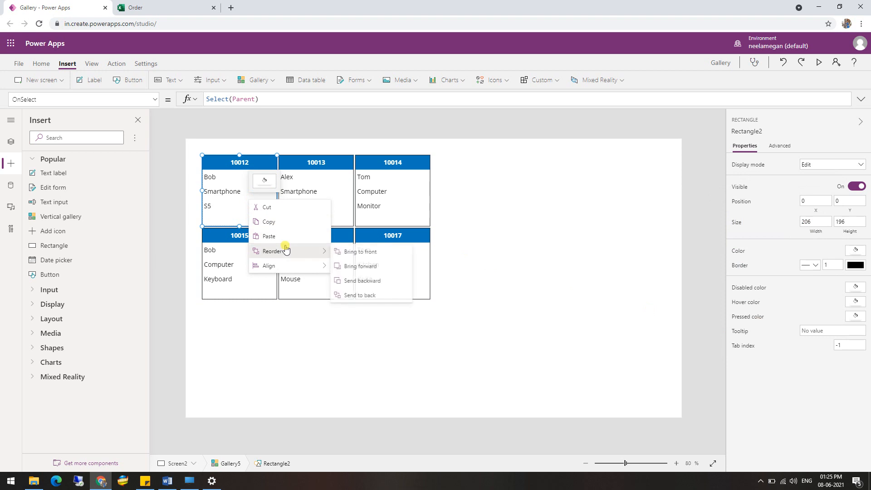
{"action": "left_click", "coordinate": [363, 295]}
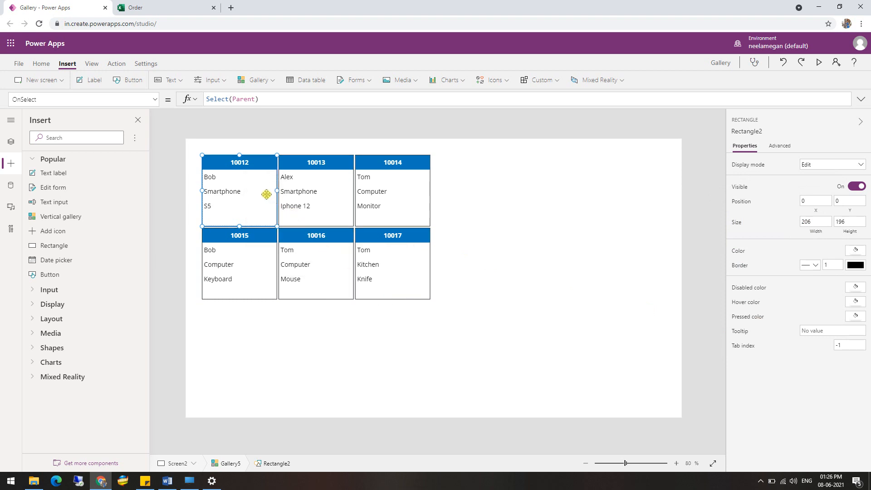
Step: Add a View icon to the gallery template and fit it at the right end of the order ID header, X 166, Y 0
{"action": "left_click", "coordinate": [491, 79]}
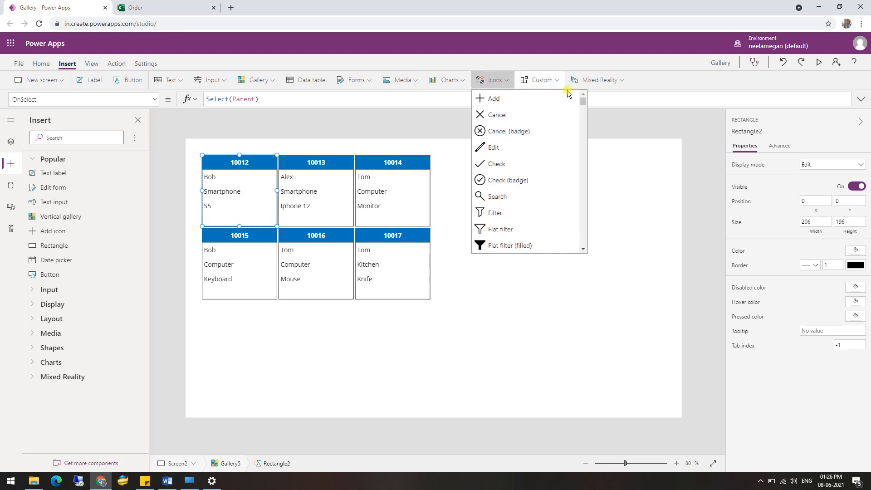
{"action": "left_click", "coordinate": [550, 98]}
{"action": "left_click_drag", "start_coordinate": [233, 188], "coordinate": [257, 190]}
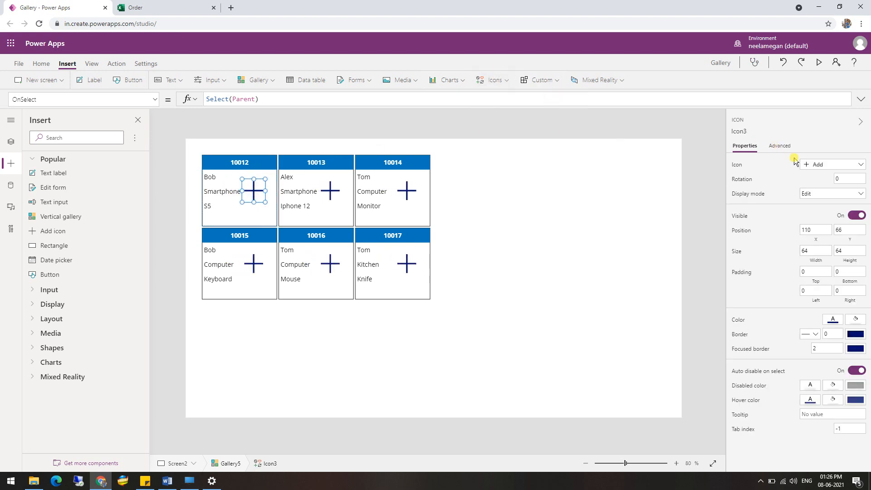
{"action": "left_click", "coordinate": [804, 169]}
{"action": "type", "text": "view"}
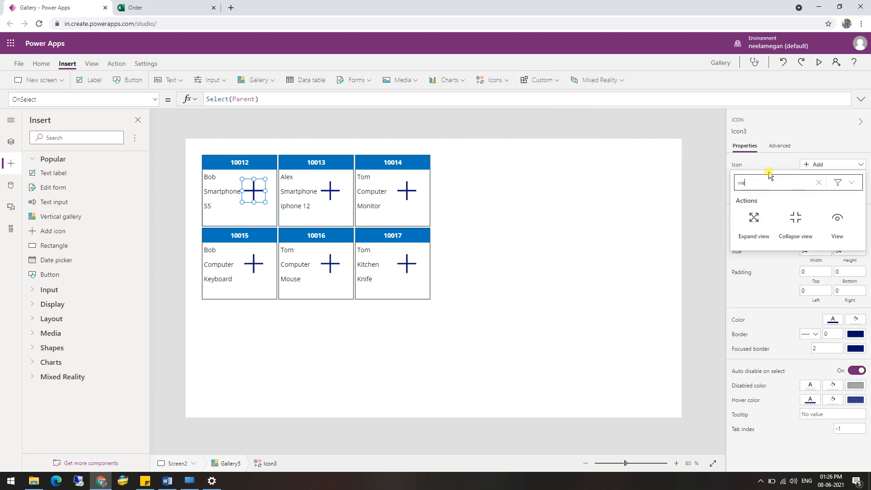
{"action": "left_click", "coordinate": [834, 217]}
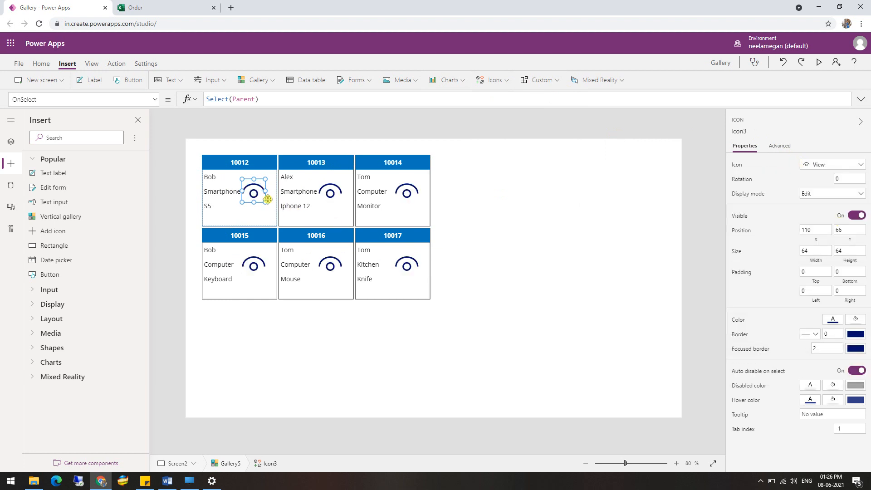
{"action": "left_click_drag", "start_coordinate": [262, 200], "coordinate": [269, 165]}
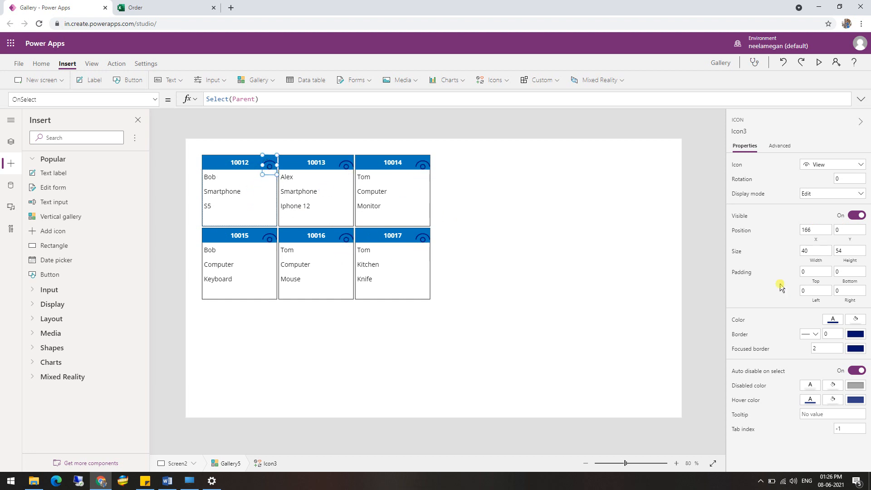
Step: Color the View icon white and set its width and height to 35
{"action": "left_click", "coordinate": [827, 324]}
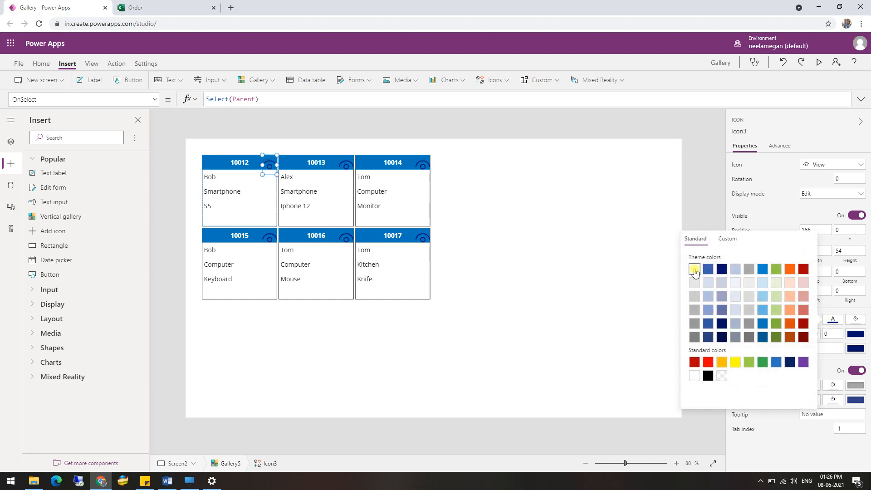
{"action": "double_click", "coordinate": [827, 251]}
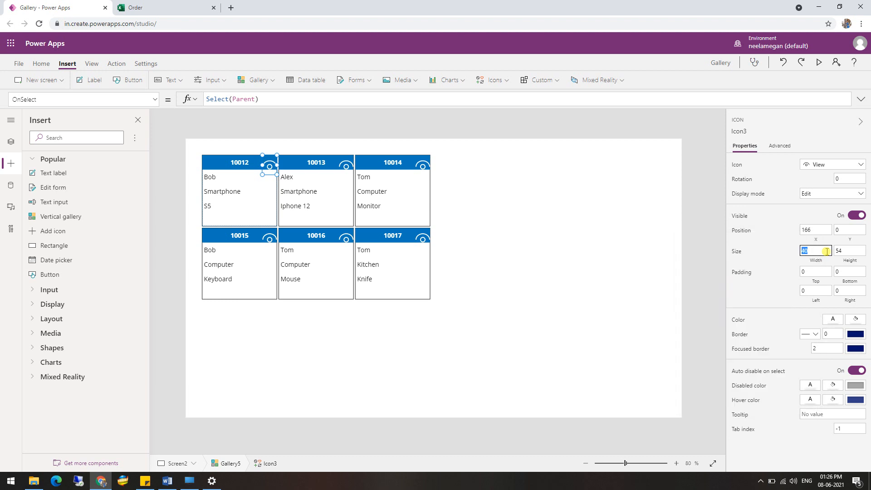
{"action": "type", "text": "35"}
{"action": "key", "text": "Tab"}
{"action": "type", "text": "35"}
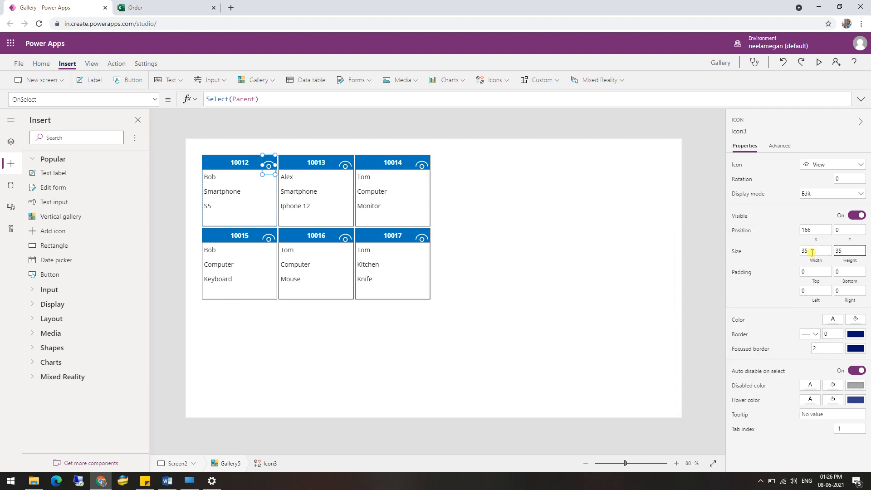
{"action": "left_click", "coordinate": [785, 256]}
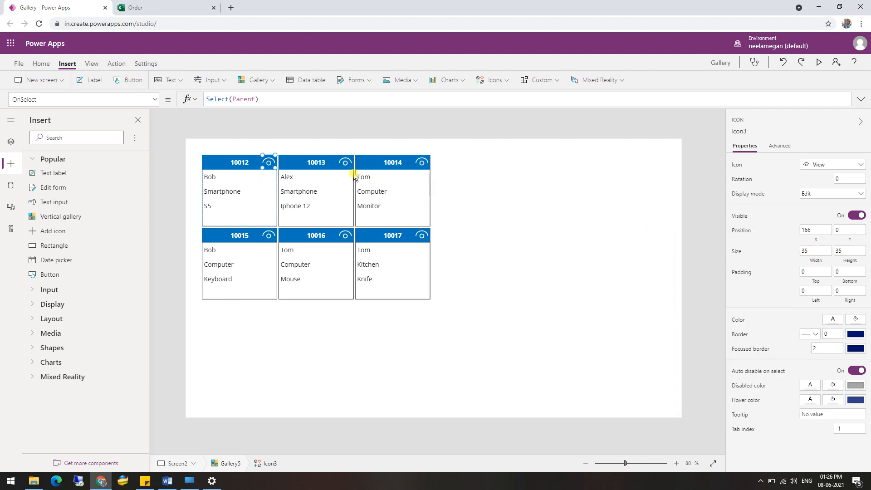
Step: Move the gallery down slightly to leave room for a title above it
{"action": "left_click", "coordinate": [285, 222]}
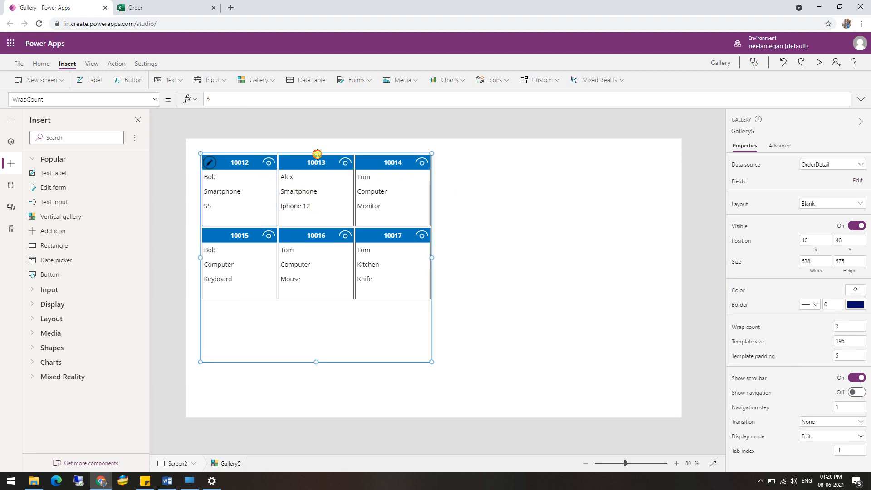
{"action": "left_click_drag", "start_coordinate": [313, 151], "coordinate": [314, 161]}
{"action": "left_click", "coordinate": [303, 154]}
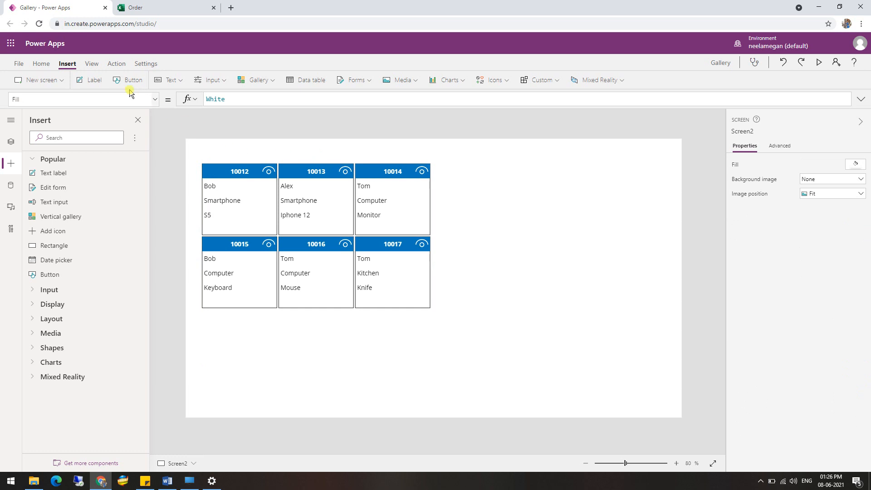
Step: Insert a label above the gallery, widen it to the gallery's width of 638, and set its text to "ORDER DETAILS"
{"action": "left_click", "coordinate": [94, 80]}
{"action": "left_click_drag", "start_coordinate": [228, 160], "coordinate": [431, 162]}
{"action": "double_click", "coordinate": [220, 97]}
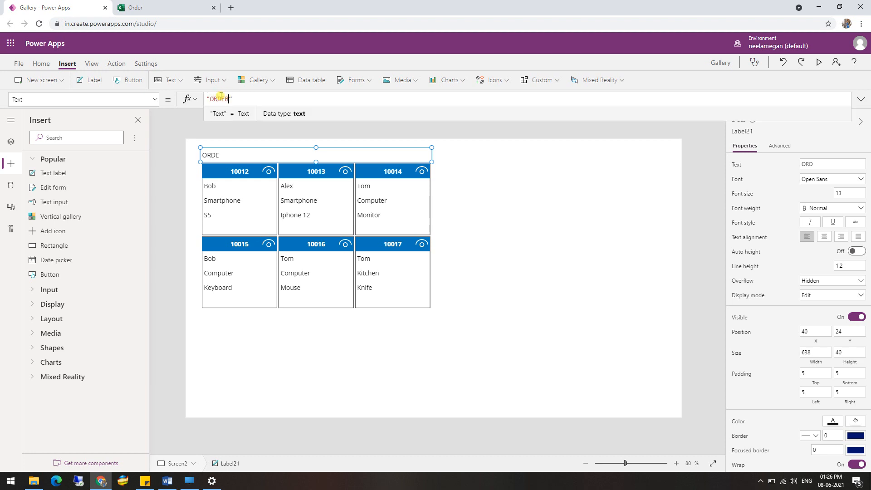
{"action": "type", "text": "ORDER DETAILS"}
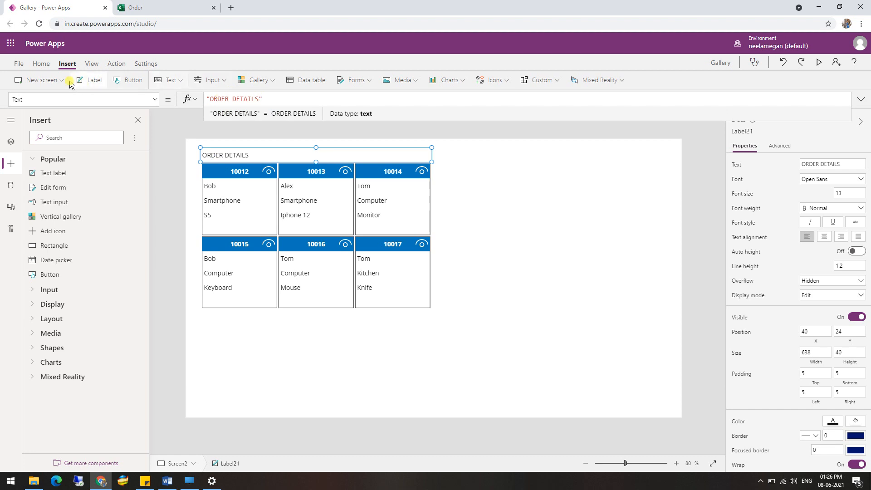
Step: Format the ORDER DETAILS title text as size 14, bold and white
{"action": "left_click", "coordinate": [41, 64]}
{"action": "left_click", "coordinate": [223, 82]}
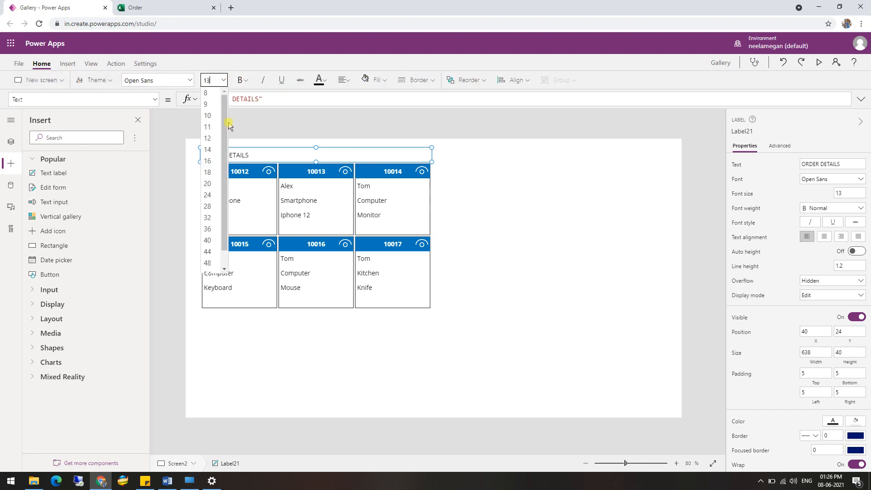
{"action": "left_click", "coordinate": [213, 146]}
{"action": "left_click", "coordinate": [243, 80]}
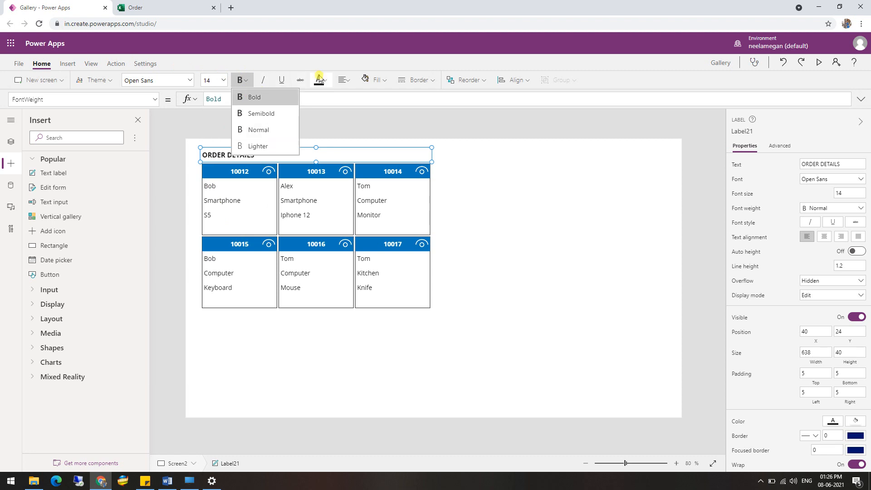
{"action": "left_click", "coordinate": [249, 97]}
{"action": "left_click", "coordinate": [320, 79]}
{"action": "left_click", "coordinate": [325, 127]}
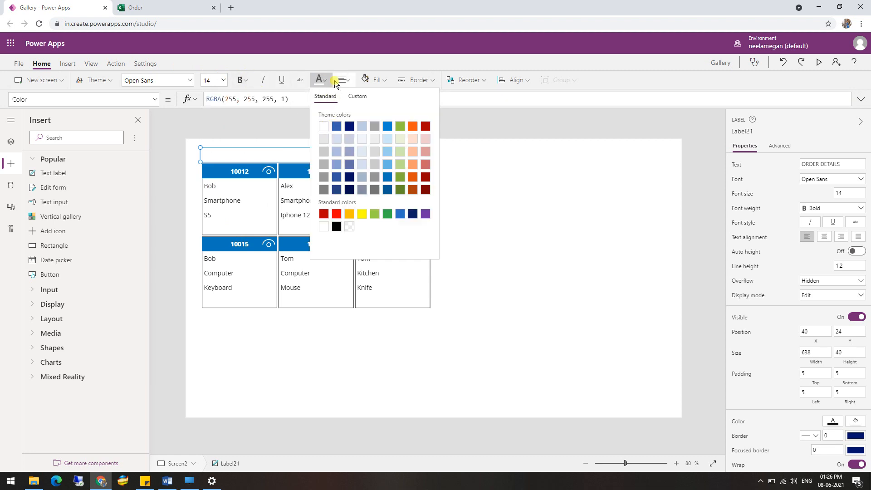
Step: Center the ORDER DETAILS title and give it a dark blue fill, RGBA(0, 94, 146, 1)
{"action": "left_click", "coordinate": [344, 80]}
{"action": "left_click", "coordinate": [359, 114]}
{"action": "left_click", "coordinate": [368, 81]}
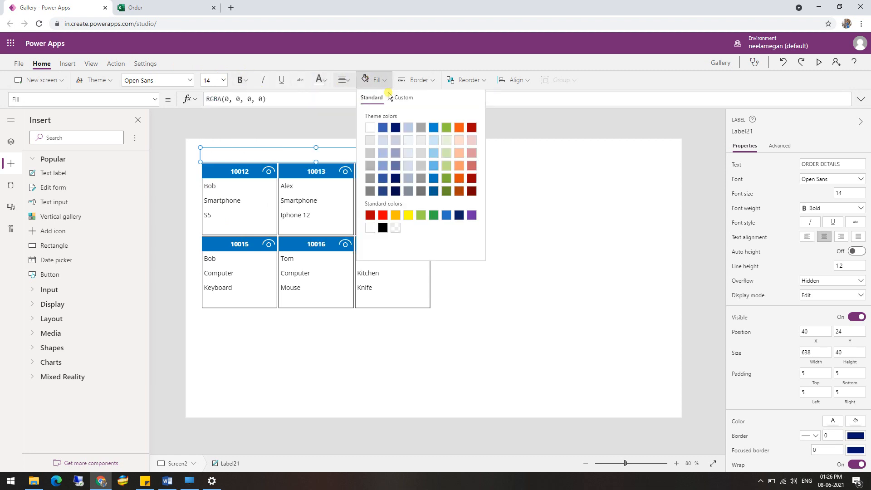
{"action": "left_click", "coordinate": [432, 193]}
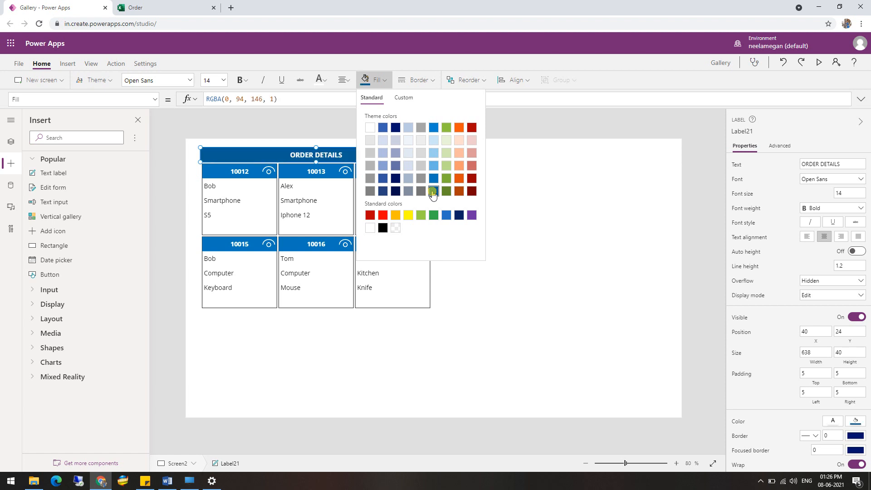
{"action": "left_click", "coordinate": [542, 186]}
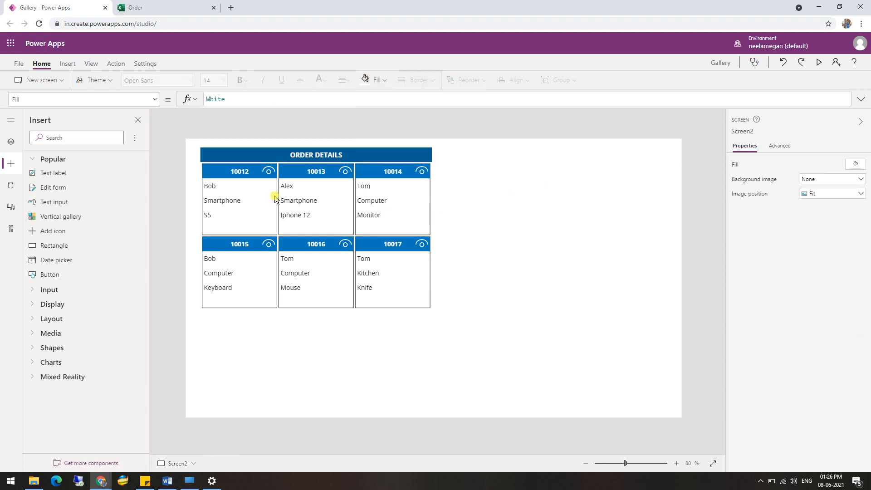
Step: Add a label to the right of the gallery at about X 816, Y 100, with the text "SELECTED ORDER DETAILS"
{"action": "left_click", "coordinate": [68, 64]}
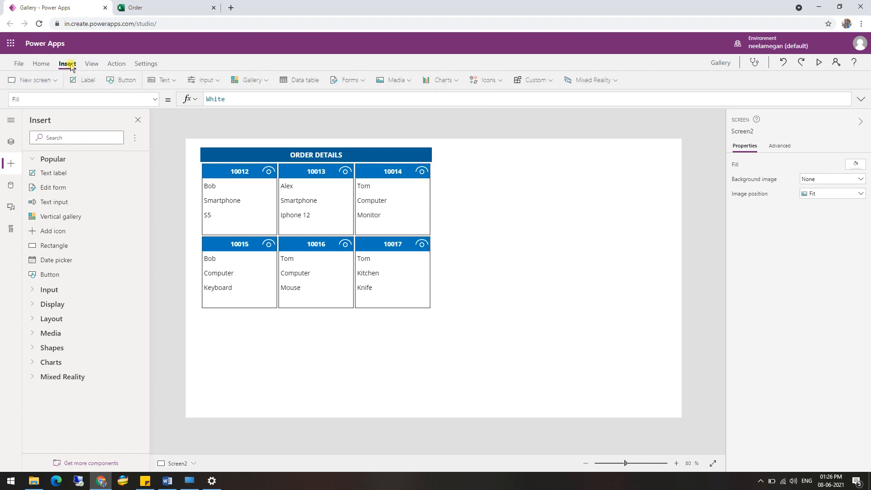
{"action": "left_click", "coordinate": [90, 80]}
{"action": "left_click_drag", "start_coordinate": [220, 167], "coordinate": [494, 181]}
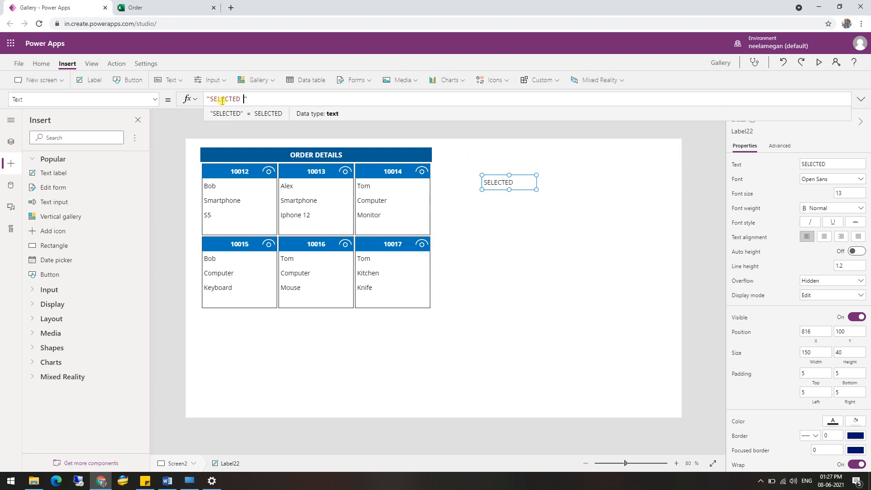
{"action": "type", "text": "ORDER DETAILS"}
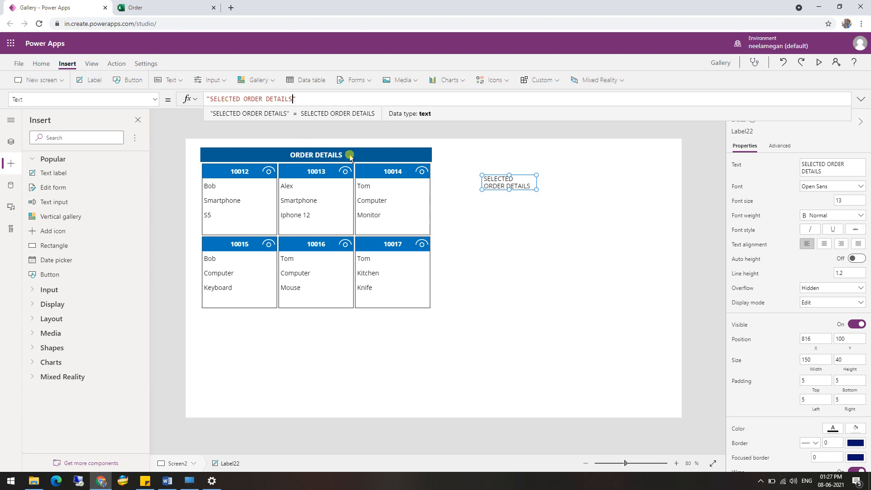
Step: Resize the SELECTED ORDER DETAILS label to 251 by 42 at X 812, Y 64, and add an "EMAIL:" label below at X 764, Y 128
{"action": "mouse_move", "coordinate": [535, 188]}
{"action": "left_mouse_down"}
{"action": "mouse_move", "coordinate": [572, 190]}
{"action": "mouse_move", "coordinate": [535, 171]}
{"action": "left_mouse_up"}
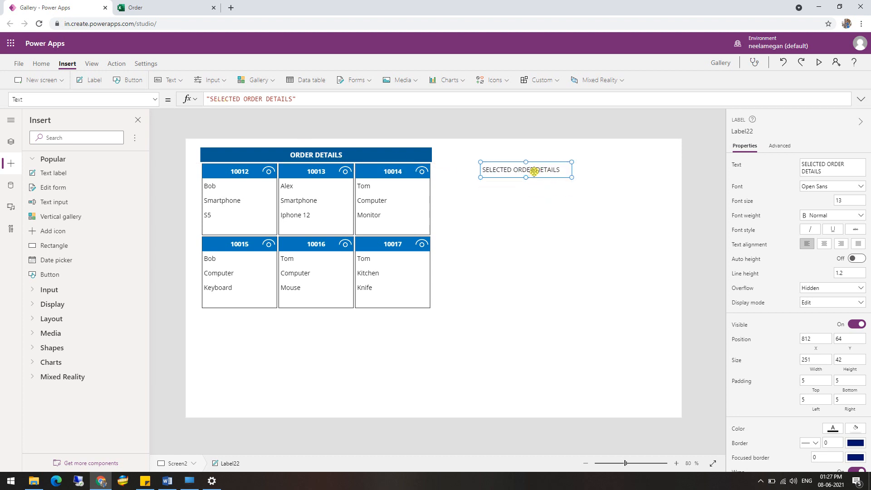
{"action": "left_click", "coordinate": [94, 81]}
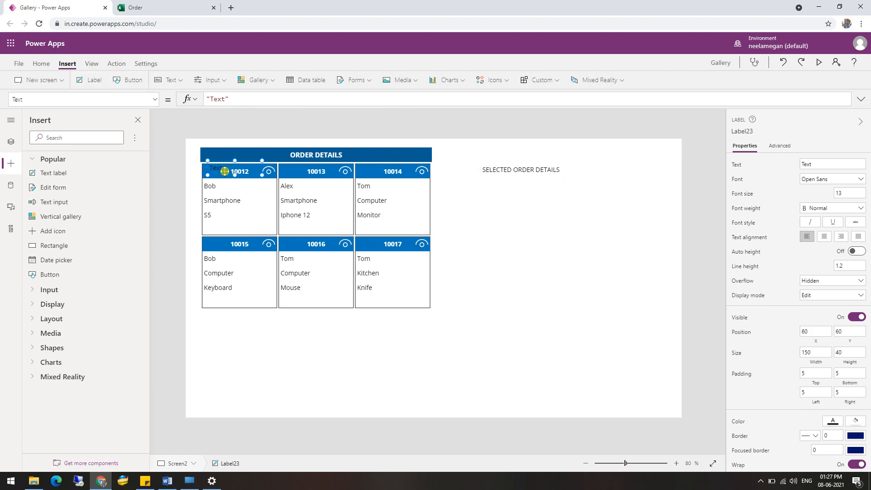
{"action": "left_click_drag", "start_coordinate": [225, 172], "coordinate": [480, 194]}
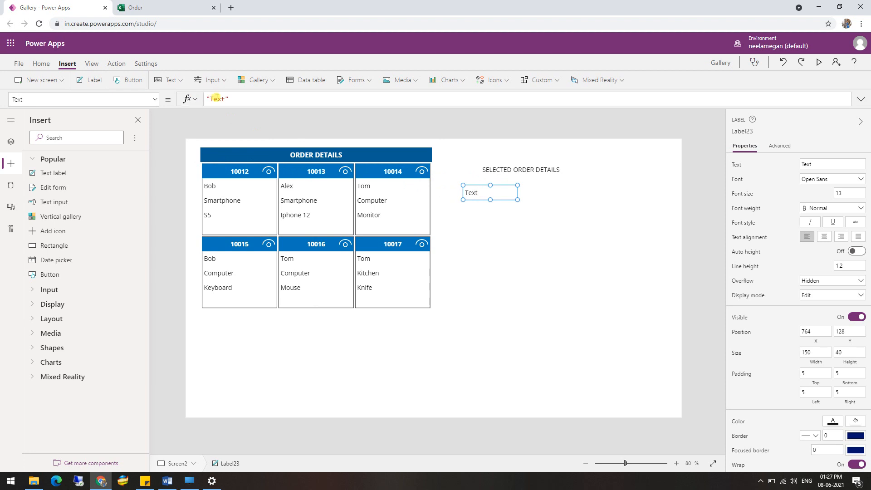
{"action": "type", "text": "eMAIL"}
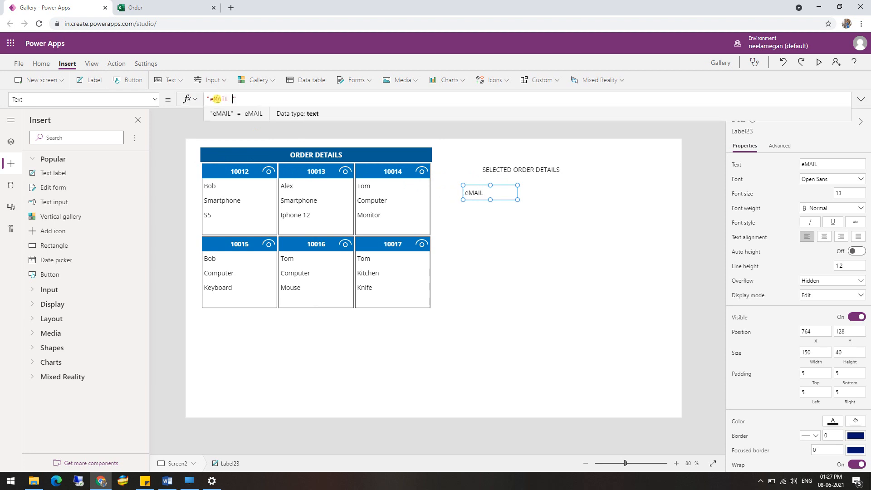
{"action": "key", "text": "BackSpace"}
{"action": "type", "text": "E"}
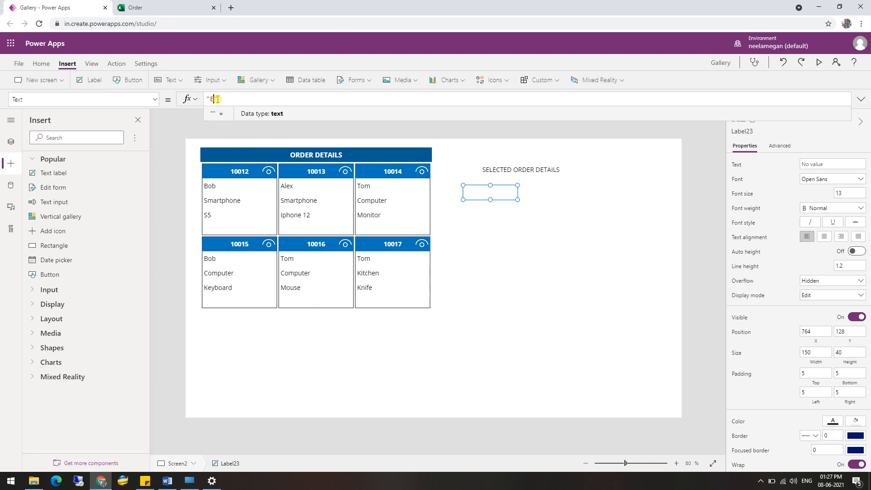
{"action": "type", "text": "MAIL:"}
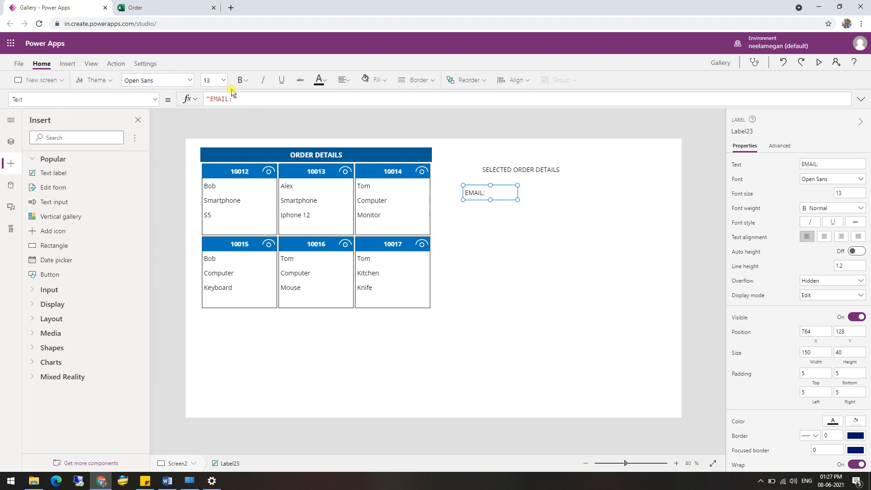
Step: Make the "EMAIL:" label text bold and deselect the label
{"action": "left_click", "coordinate": [240, 80]}
{"action": "left_click", "coordinate": [240, 97]}
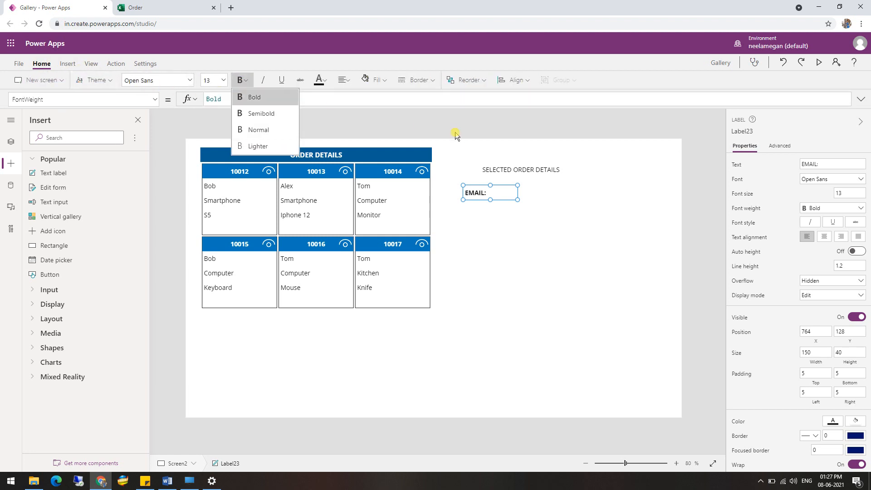
{"action": "left_click", "coordinate": [540, 208]}
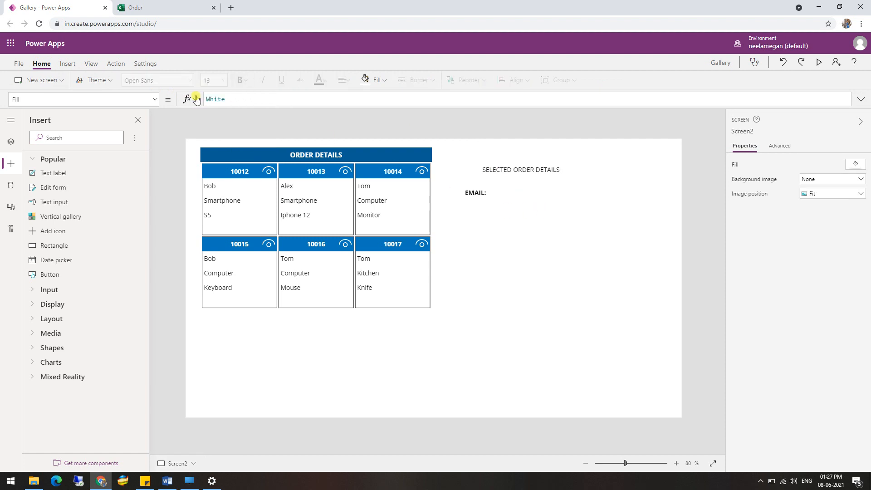
Step: Insert a value label just to the right of the "EMAIL:" label at about X 848, Y 128
{"action": "left_click", "coordinate": [68, 64]}
{"action": "left_click", "coordinate": [91, 79]}
{"action": "left_click_drag", "start_coordinate": [257, 170], "coordinate": [517, 194]}
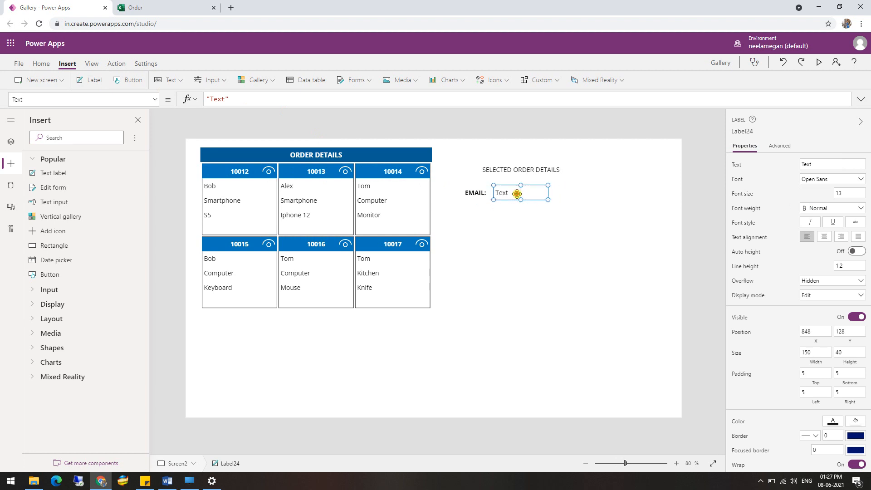
{"action": "left_click", "coordinate": [252, 101]}
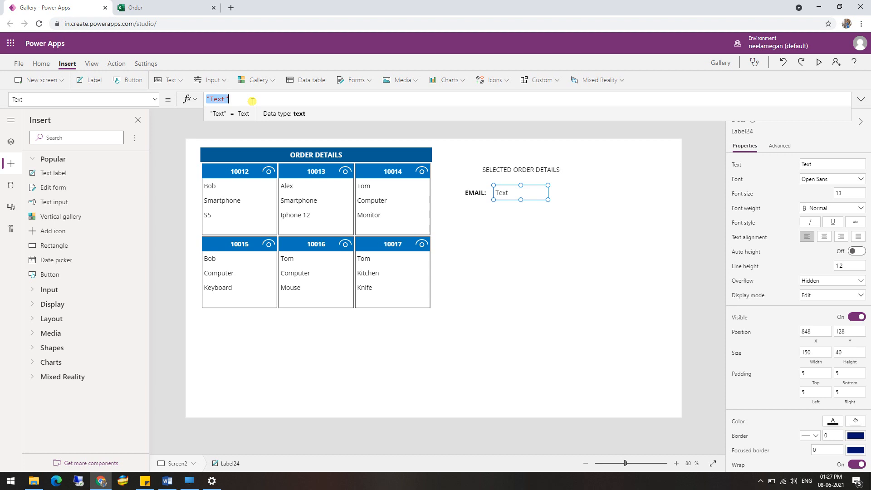
Step: Rename the order cards gallery, Gallery5, to GalleryOrder
{"action": "left_click", "coordinate": [11, 141]}
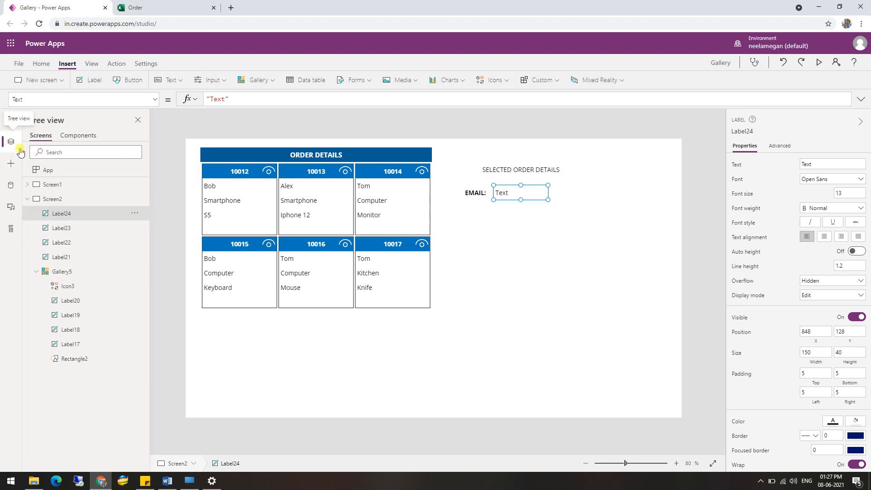
{"action": "left_click", "coordinate": [89, 271]}
{"action": "left_click", "coordinate": [760, 131]}
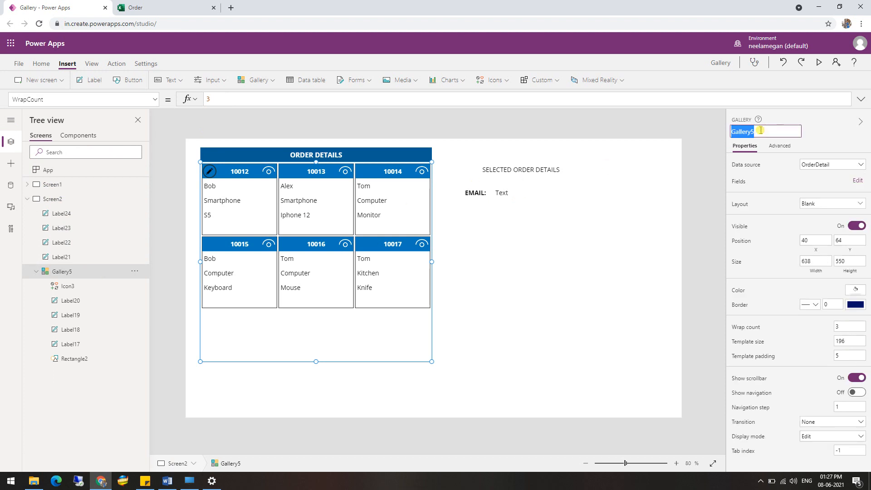
{"action": "left_click", "coordinate": [760, 130]}
{"action": "key", "text": "BackSpace"}
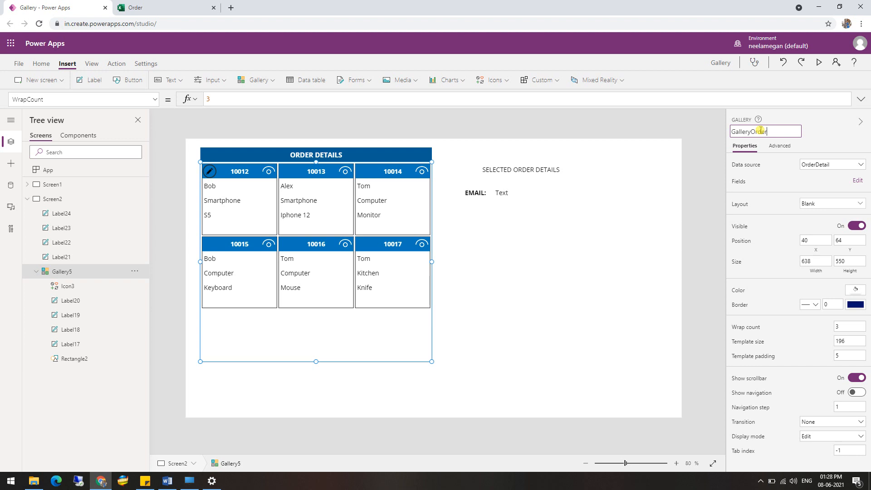
{"action": "key", "text": "Return"}
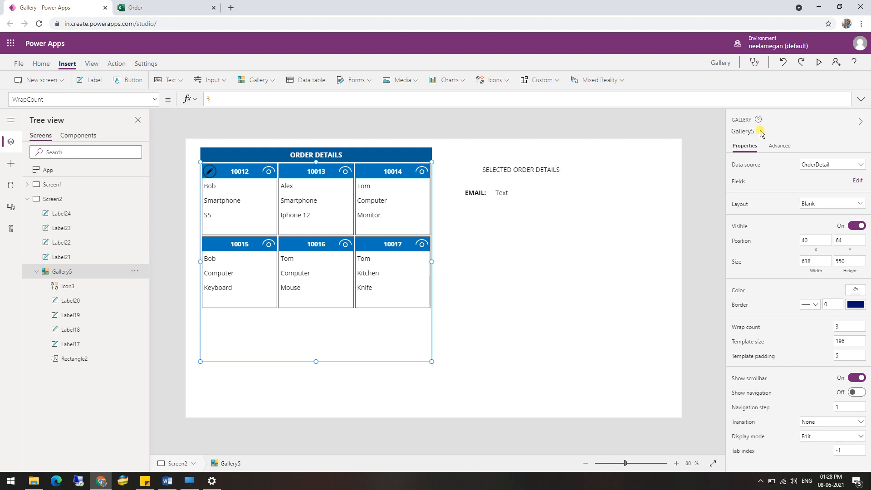
Step: Set the text formula of the label beside "EMAIL:" to GalleryOrder.Selected.Email
{"action": "left_click", "coordinate": [520, 178]}
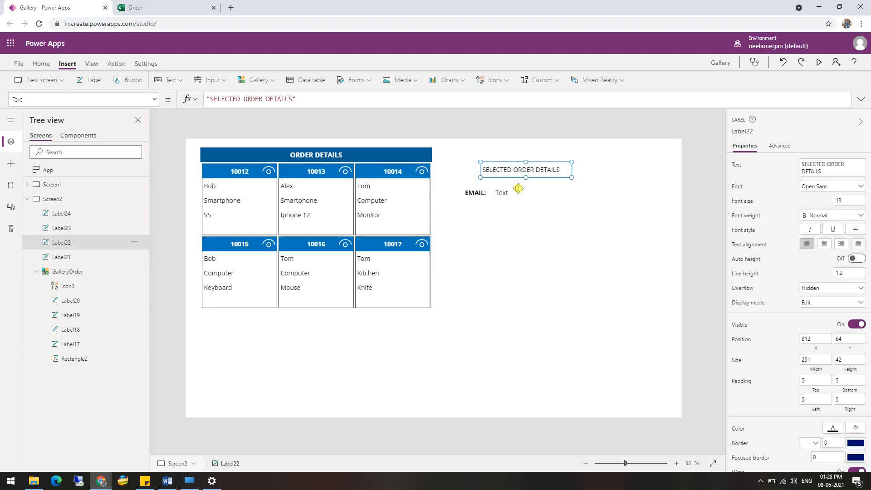
{"action": "left_click", "coordinate": [518, 190]}
{"action": "key", "text": "ctrl+a"}
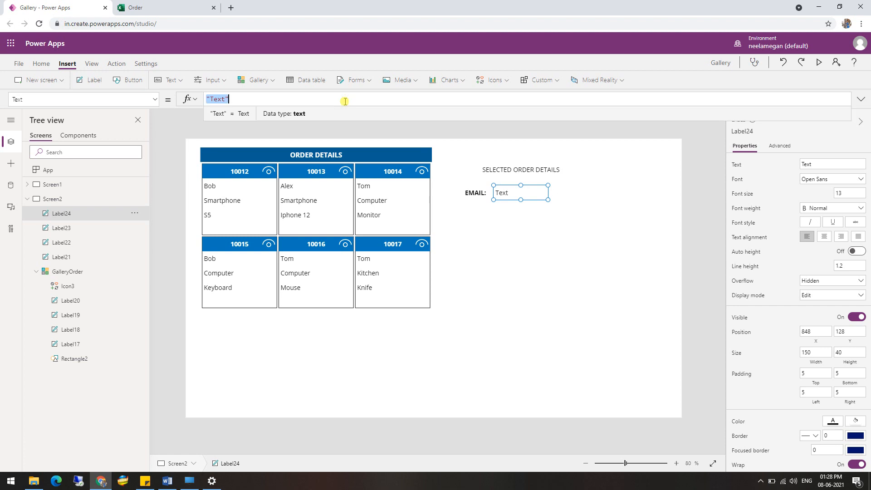
{"action": "type", "text": "Gall"}
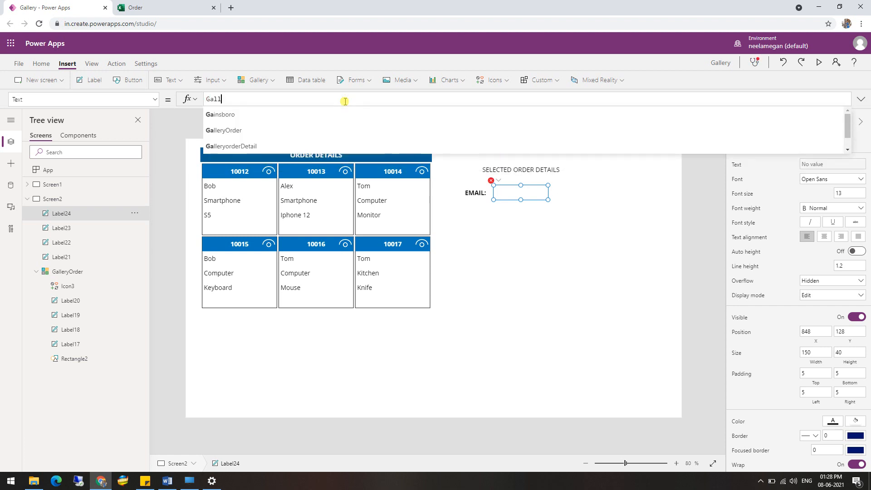
{"action": "left_click", "coordinate": [298, 114]}
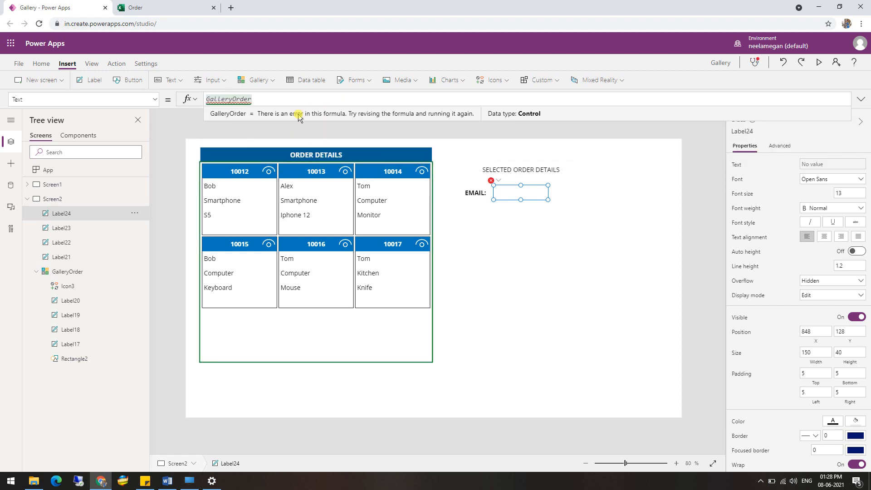
{"action": "type", "text": "."}
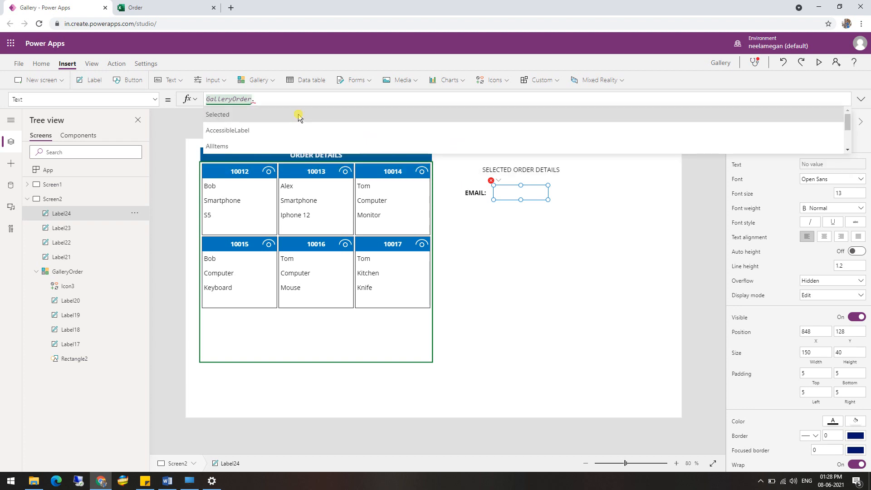
{"action": "left_click", "coordinate": [297, 114]}
{"action": "type", "text": "."}
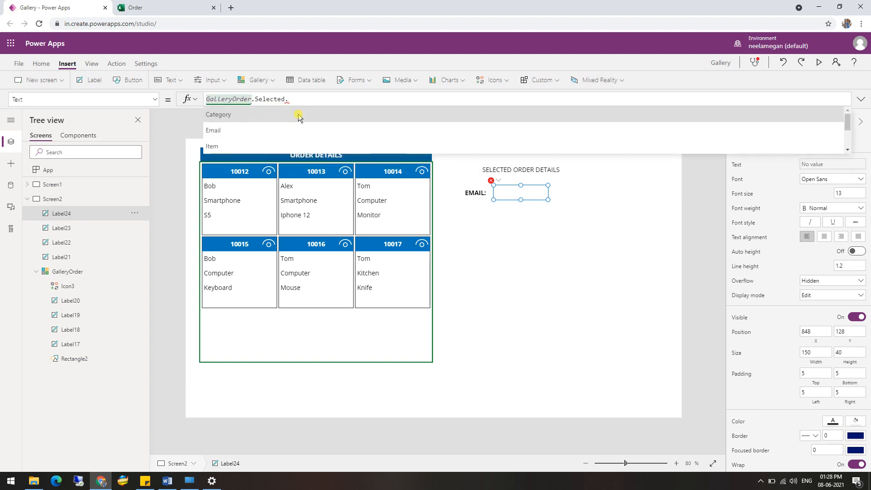
{"action": "left_click", "coordinate": [303, 129]}
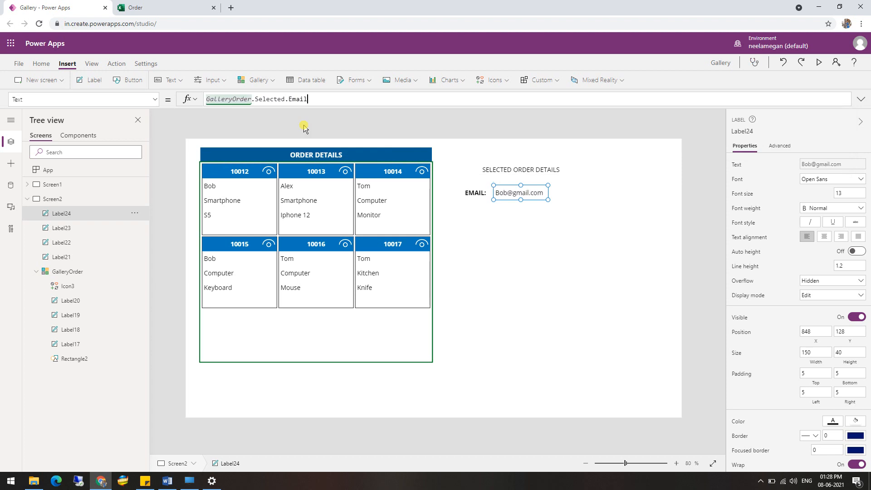
{"action": "left_click", "coordinate": [483, 214]}
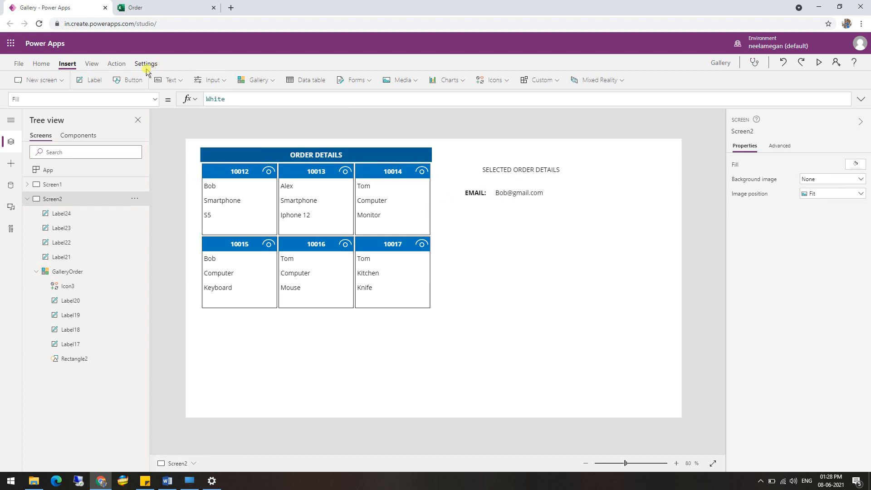
Step: Add a label directly under "EMAIL:" at about X 764, Y 168, with the text "CATEGORY:"
{"action": "left_click", "coordinate": [90, 80]}
{"action": "left_click_drag", "start_coordinate": [232, 161], "coordinate": [479, 209]}
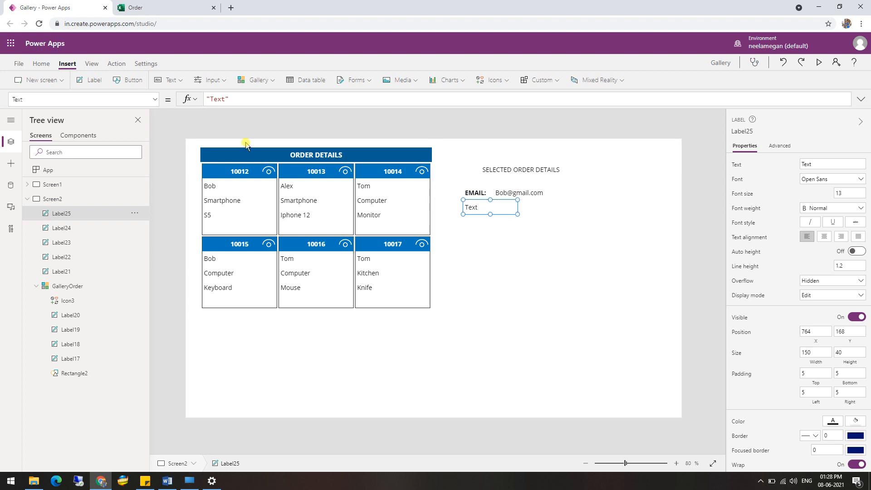
{"action": "double_click", "coordinate": [220, 99]}
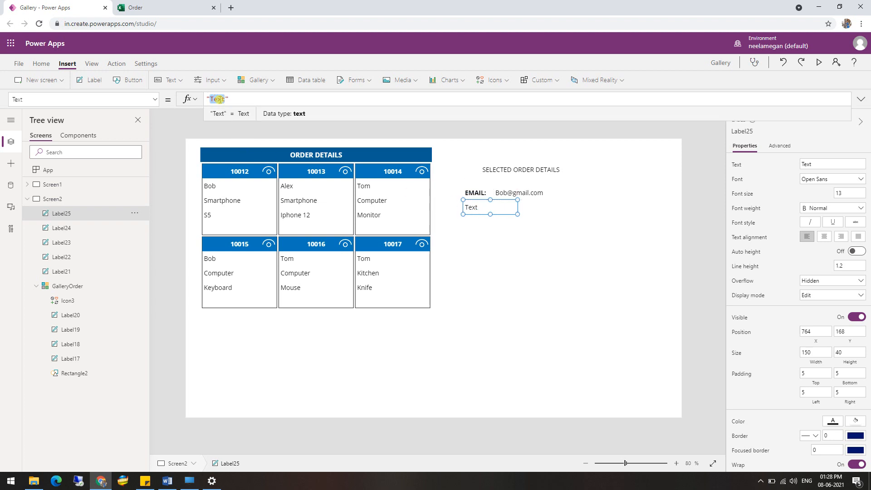
{"action": "type", "text": "Ca"}
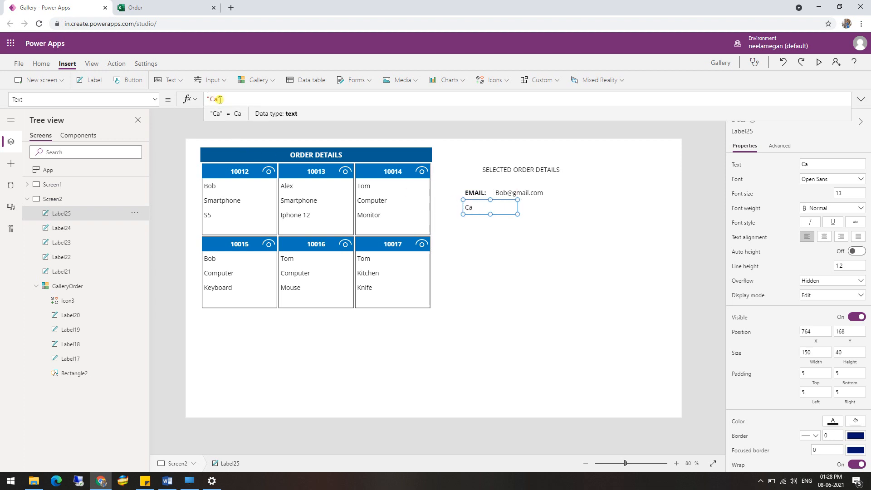
{"action": "type", "text": "teg"}
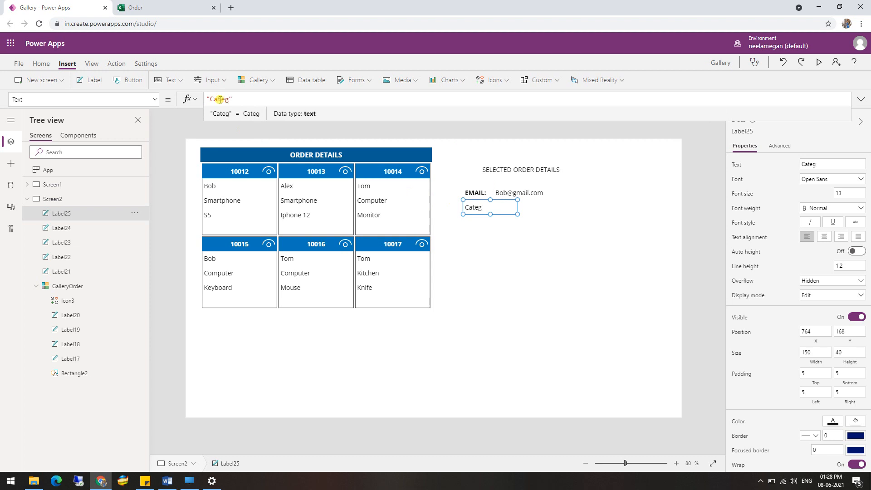
{"action": "key", "text": "BackSpace"}
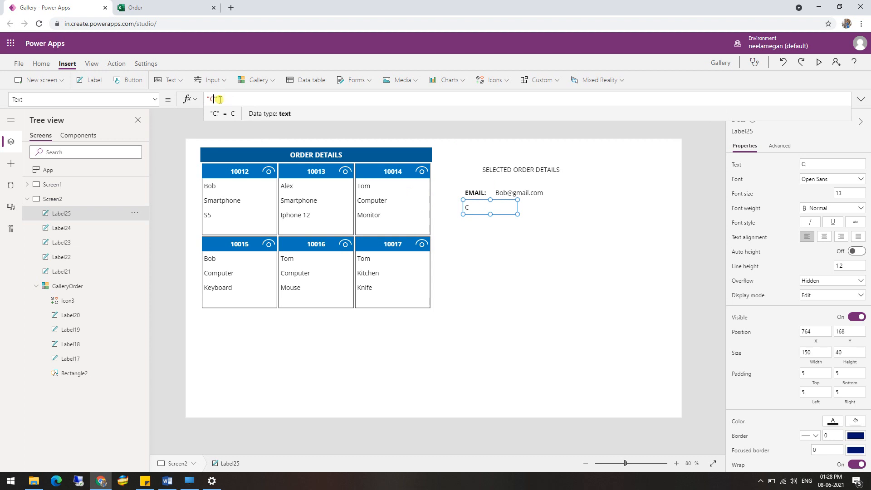
{"action": "type", "text": "ATEGORY:"}
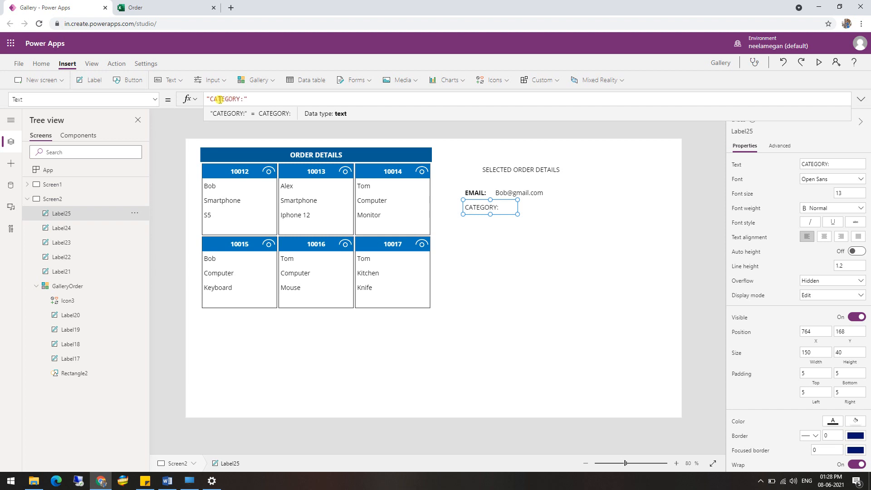
Step: Make the "CATEGORY:" label text bold
{"action": "left_click", "coordinate": [41, 63]}
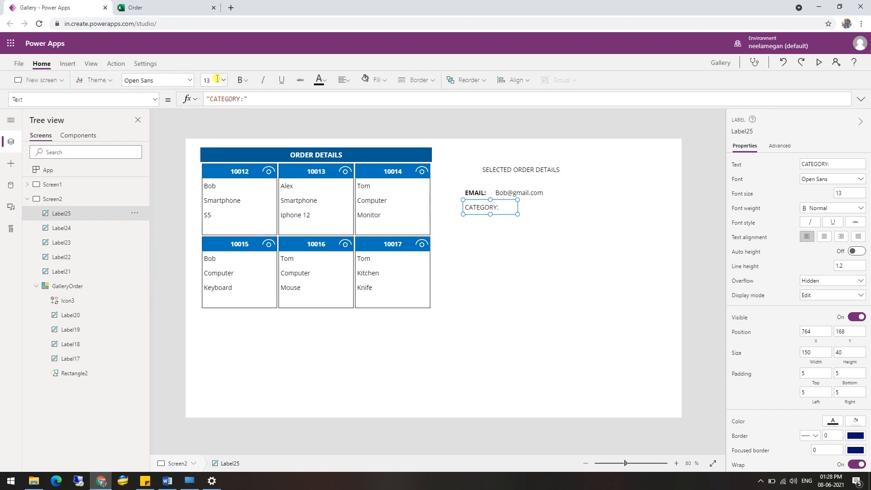
{"action": "left_click", "coordinate": [240, 83]}
{"action": "left_click", "coordinate": [253, 94]}
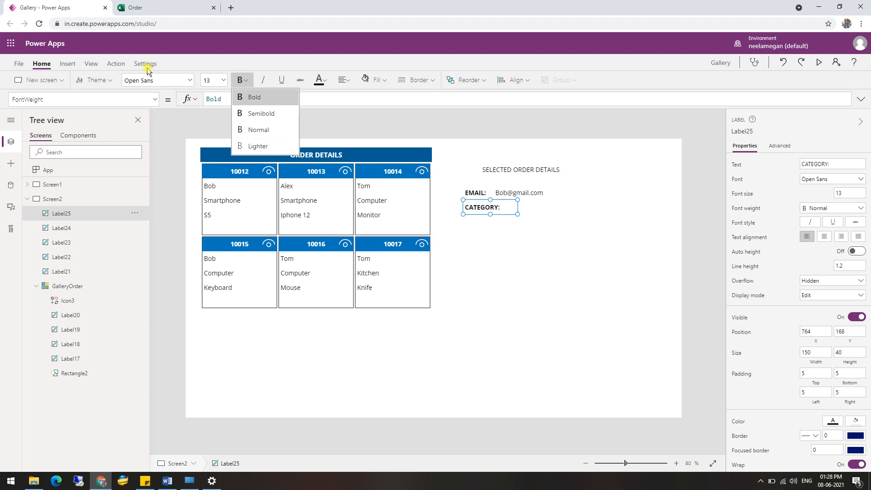
Step: Insert a value label to the right of the "CATEGORY:" label at about X 862, Y 168
{"action": "left_click", "coordinate": [67, 64]}
{"action": "left_click", "coordinate": [90, 79]}
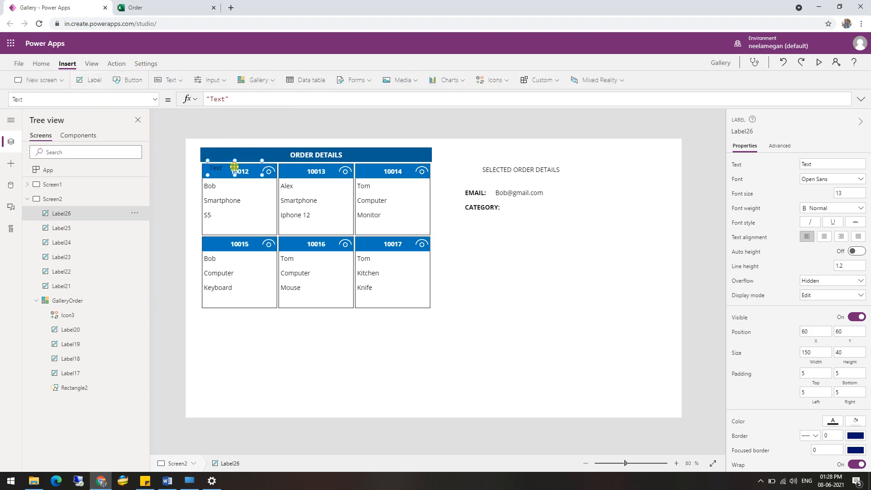
{"action": "left_click_drag", "start_coordinate": [235, 166], "coordinate": [528, 207]}
Step: Set the text formula of the label beside "CATEGORY:" to GalleryOrder.Selected.Category
{"action": "key", "text": "ctrl+a"}
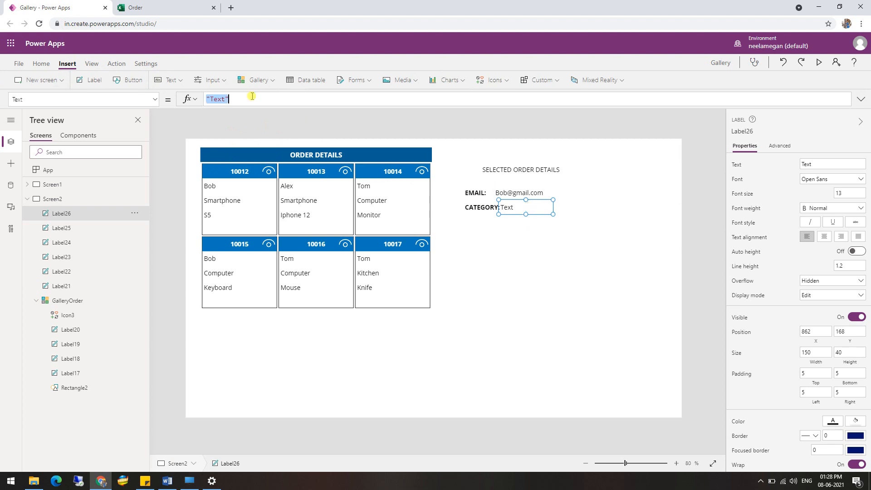
{"action": "type", "text": "gA"}
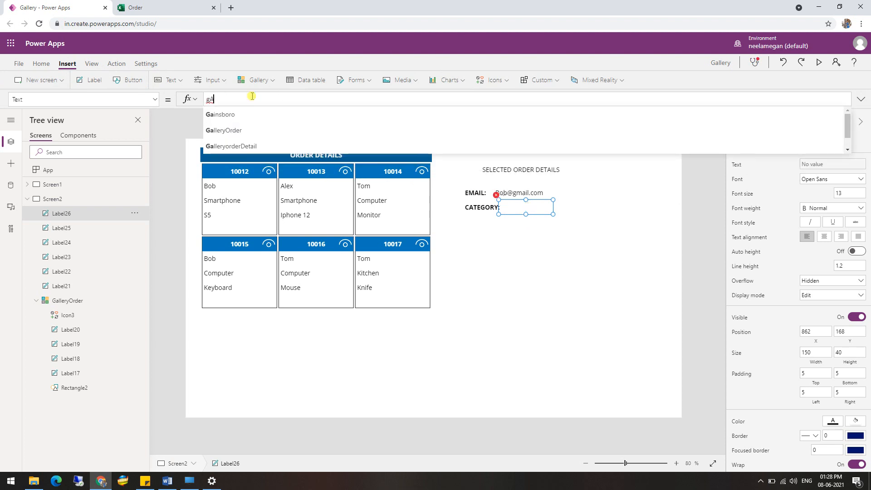
{"action": "key", "text": "Tab"}
{"action": "type", "text": ".S"}
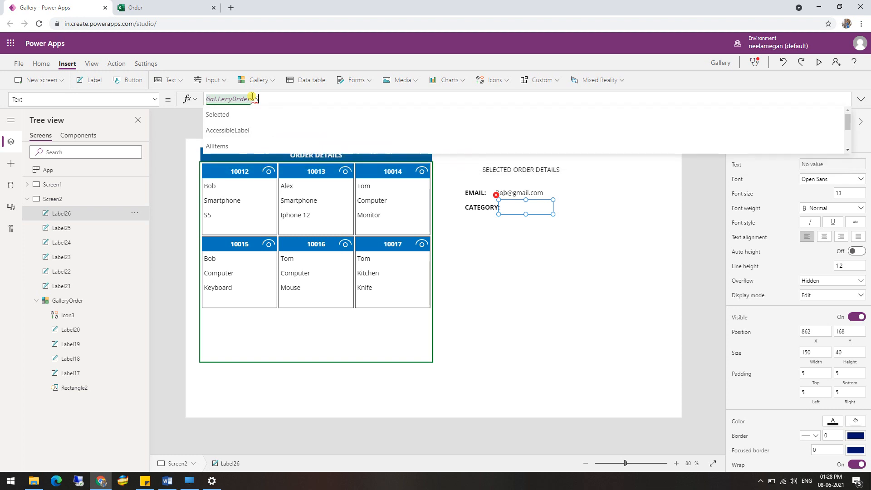
{"action": "left_click", "coordinate": [255, 115]}
{"action": "type", "text": "."}
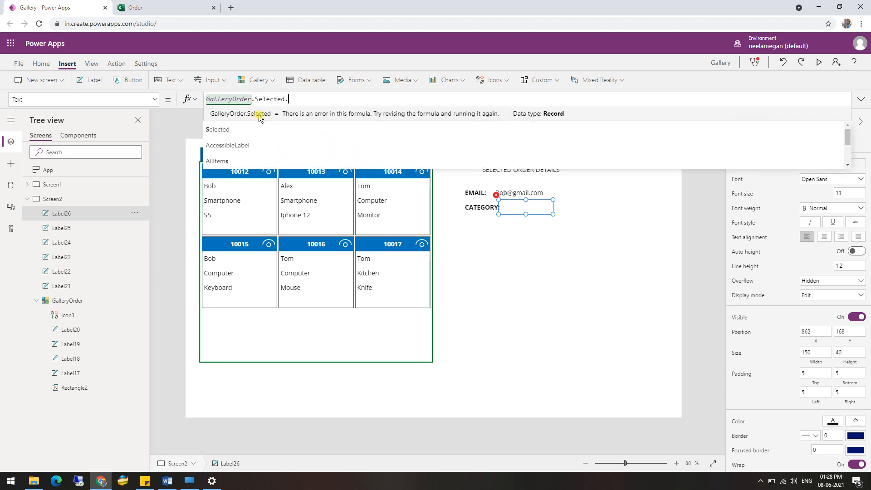
{"action": "left_click", "coordinate": [258, 114]}
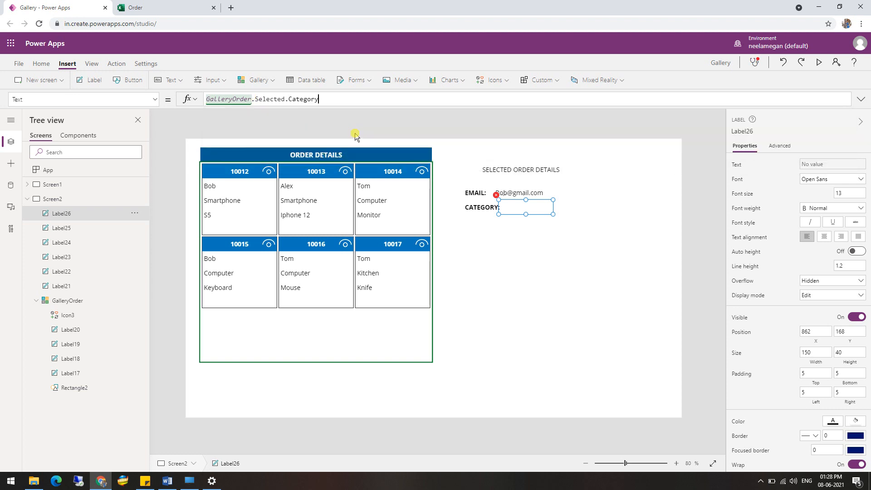
{"action": "left_click", "coordinate": [480, 230]}
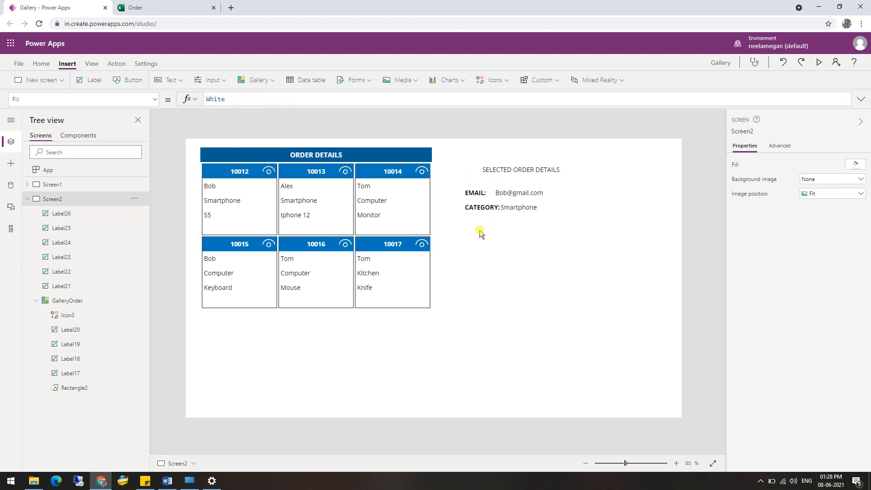
Step: Add a label under the category value at about X 862, Y 208, with the text formula GalleryOrder.Selected.Quantity
{"action": "left_click", "coordinate": [94, 80]}
{"action": "left_click_drag", "start_coordinate": [221, 170], "coordinate": [513, 224]}
{"action": "key", "text": "ctrl+a"}
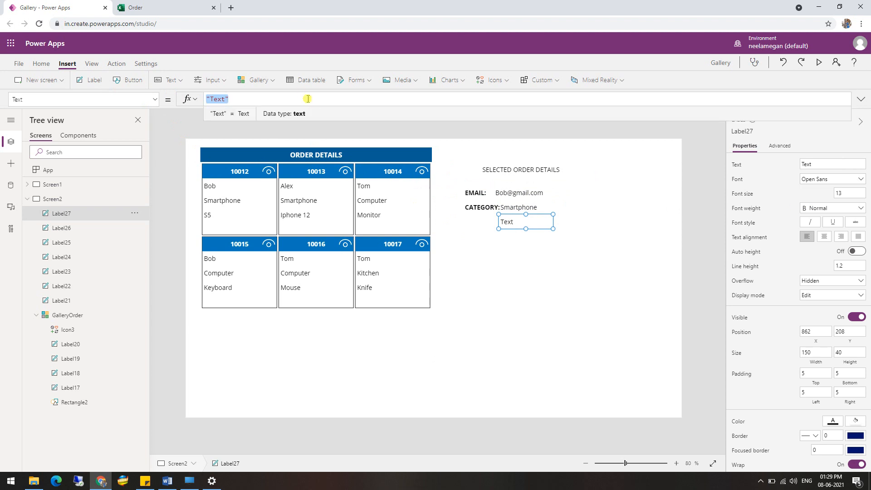
{"action": "type", "text": "Gall"}
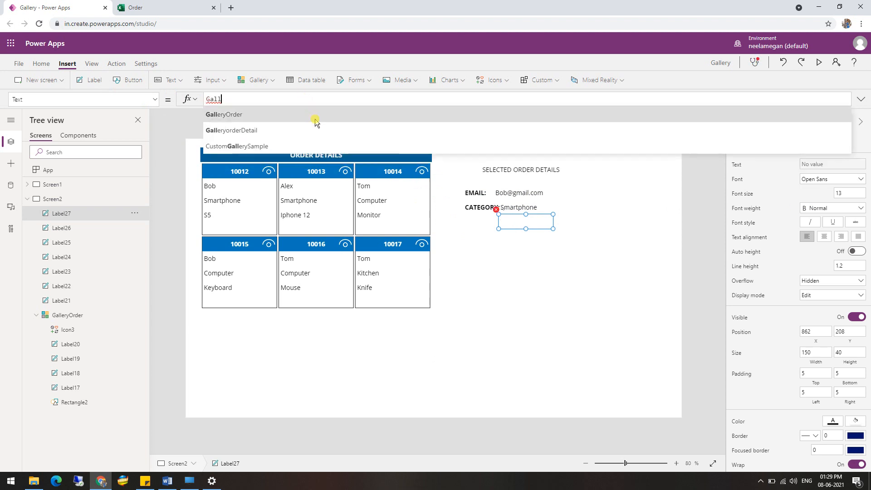
{"action": "left_click", "coordinate": [315, 117]}
{"action": "type", "text": ".S"}
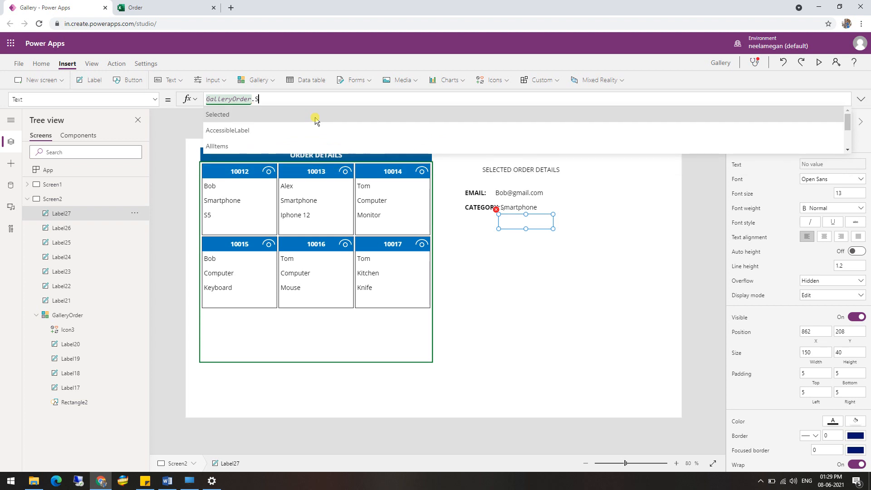
{"action": "left_click", "coordinate": [315, 117]}
{"action": "type", "text": "."}
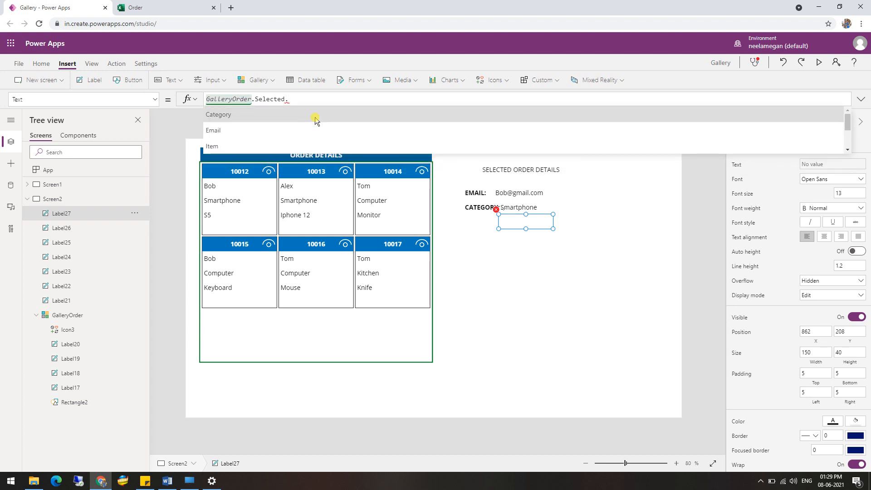
{"action": "type", "text": "Qu"}
{"action": "left_click", "coordinate": [314, 117]}
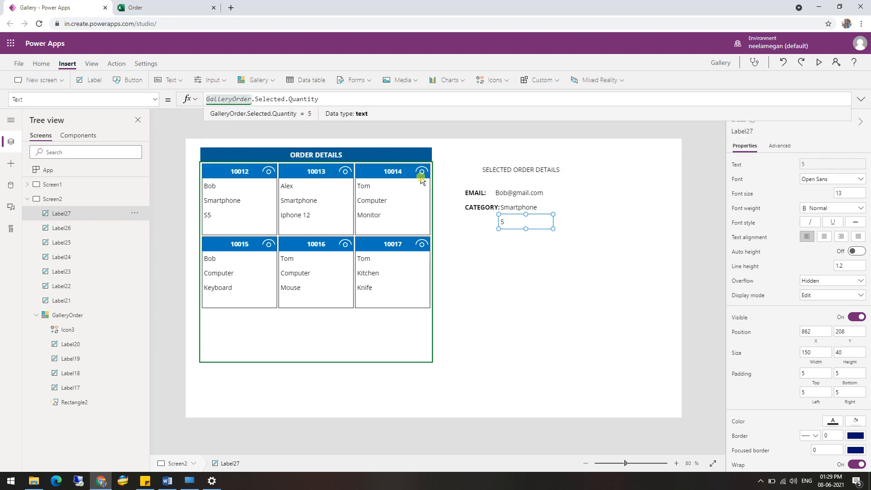
Step: Copy the quantity value label and place the duplicate directly under "CATEGORY:" at about X 764, Y 208
{"action": "right_click", "coordinate": [519, 223]}
{"action": "left_click", "coordinate": [543, 244]}
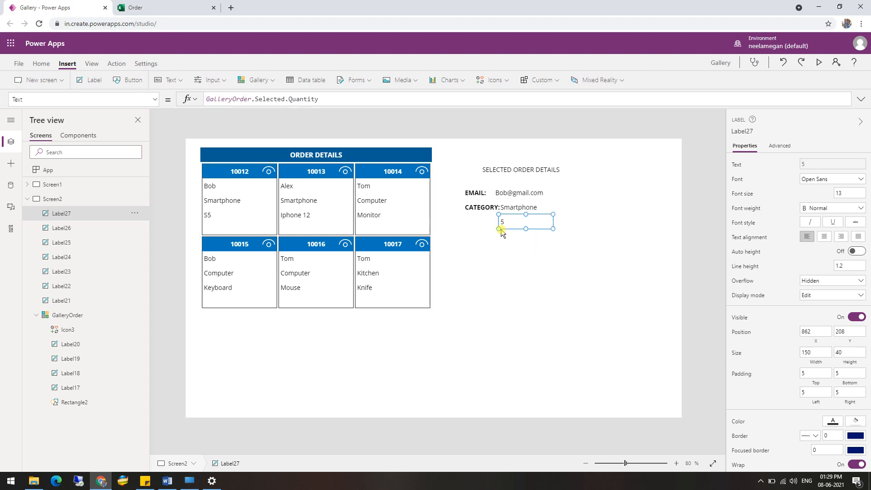
{"action": "left_click", "coordinate": [488, 224]}
{"action": "right_click", "coordinate": [489, 224]}
{"action": "left_click", "coordinate": [500, 235]}
{"action": "left_click_drag", "start_coordinate": [511, 231], "coordinate": [475, 222]}
Step: Replace the duplicated label's text formula with "QUANTITY:"
{"action": "left_click", "coordinate": [320, 103]}
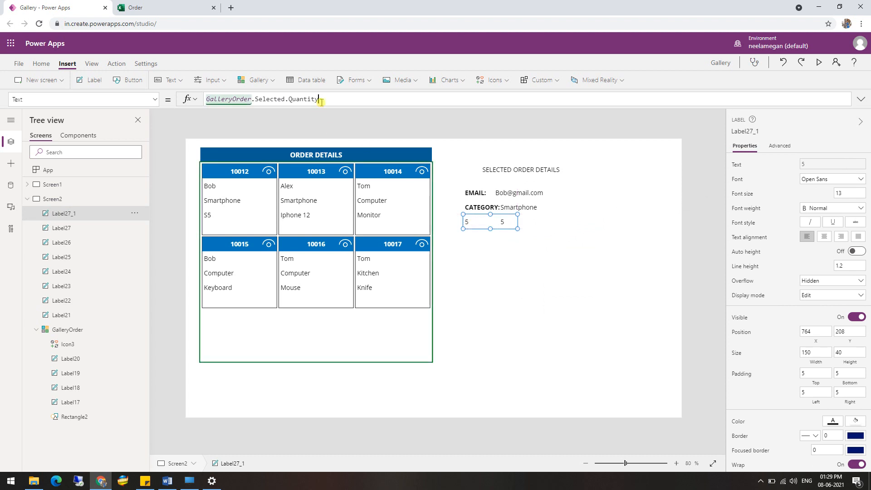
{"action": "key", "text": "ctrl+a"}
{"action": "key", "text": "BackSpace"}
{"action": "type", "text": "\"0"}
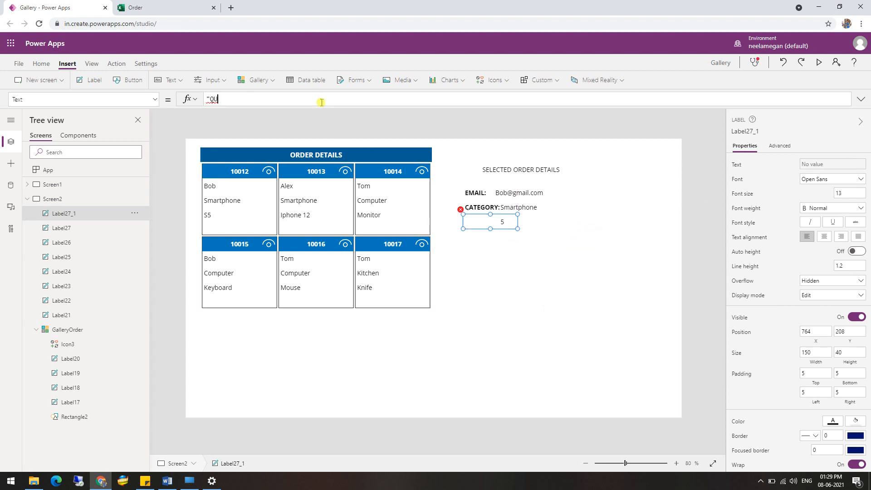
{"action": "type", "text": "UANTITY:\""}
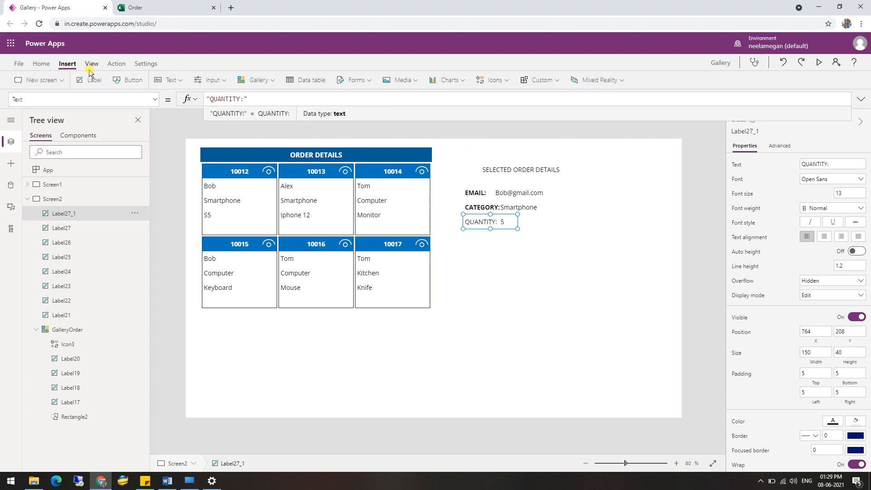
Step: Make the "QUANTITY:" label text bold
{"action": "left_click", "coordinate": [41, 64]}
{"action": "left_click", "coordinate": [241, 80]}
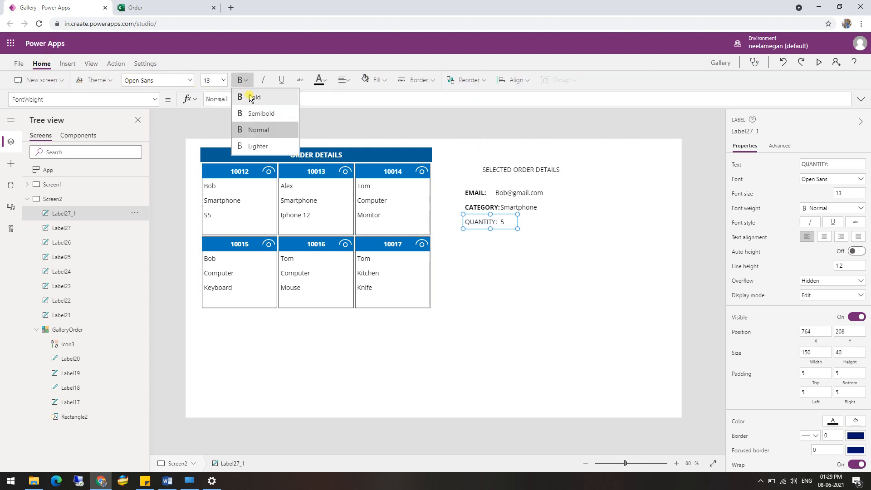
{"action": "left_click", "coordinate": [578, 234]}
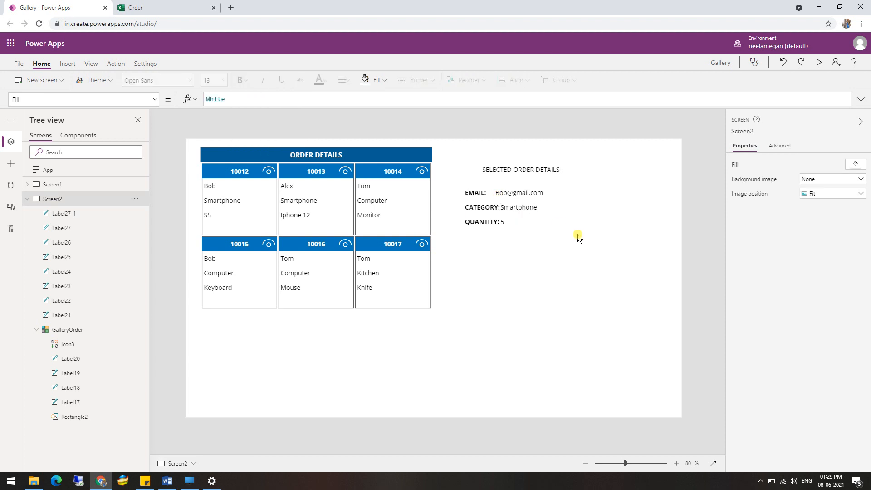
Step: Make the "SELECTED ORDER DETAILS" heading bold and give it the light green fill RGBA(209, 232, 178, 1)
{"action": "left_click", "coordinate": [492, 170]}
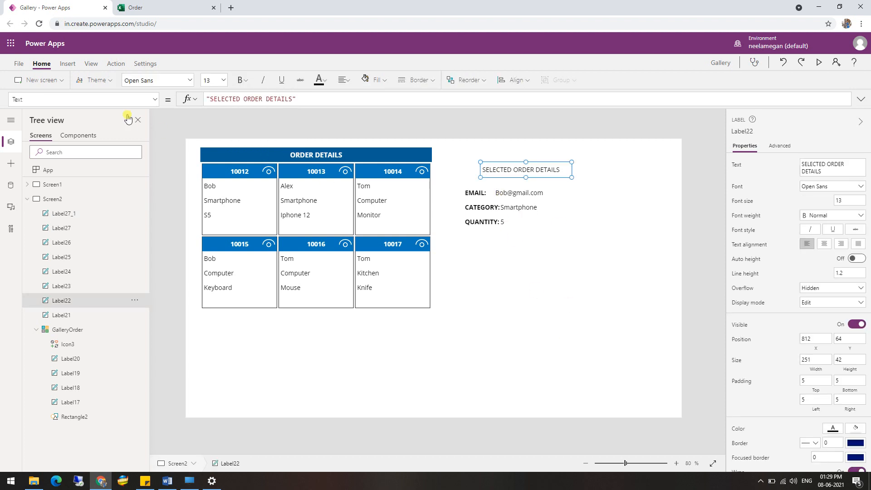
{"action": "left_click", "coordinate": [243, 80]}
{"action": "left_click", "coordinate": [256, 98]}
{"action": "left_click", "coordinate": [373, 80]}
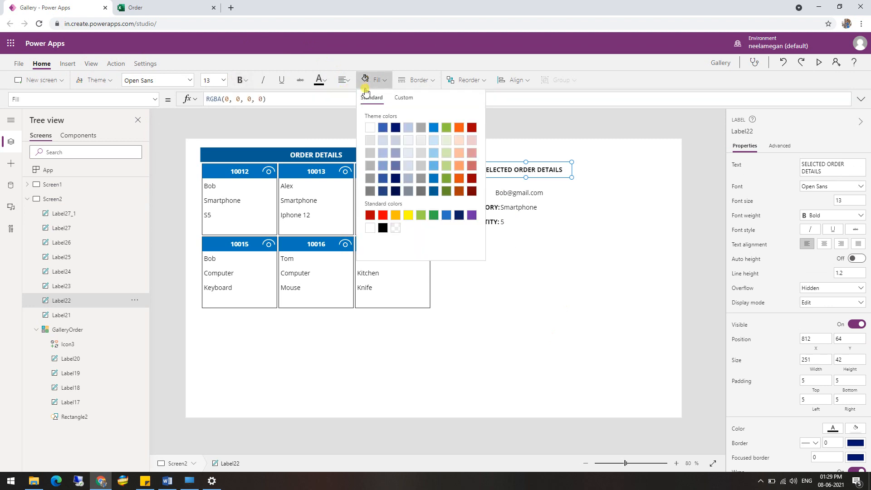
{"action": "left_click", "coordinate": [446, 152]}
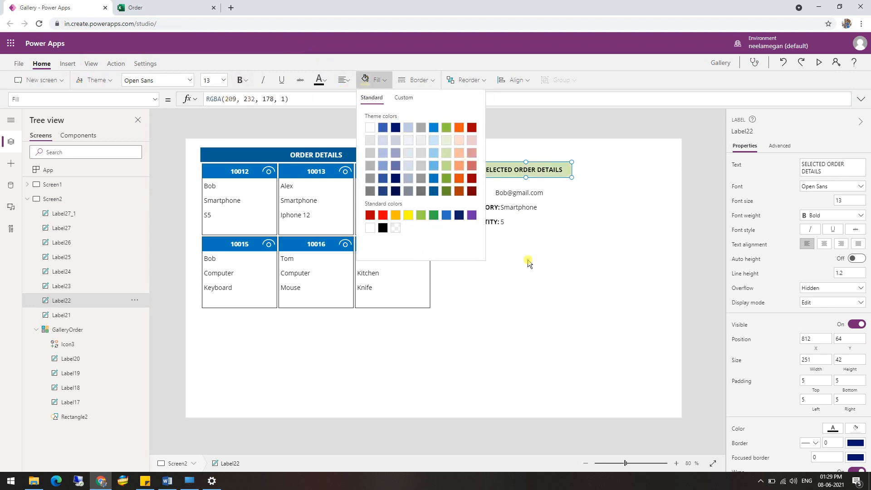
{"action": "left_click", "coordinate": [528, 262]}
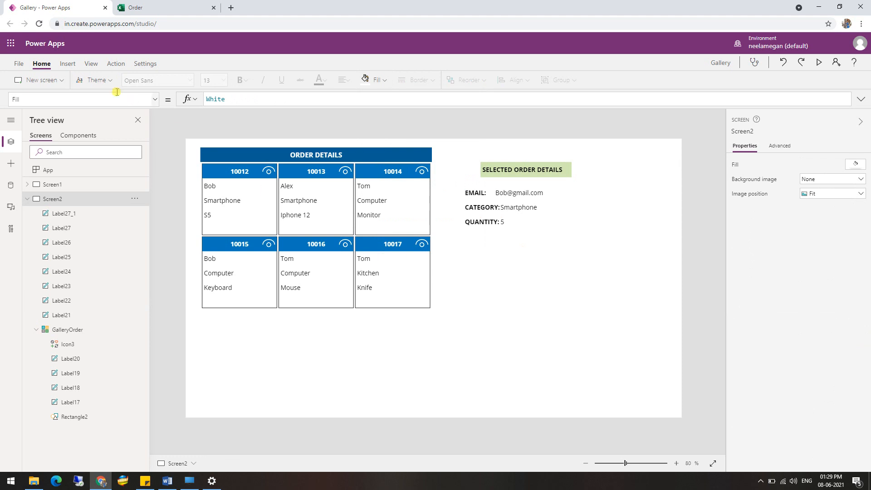
Step: Add a label with the text "TOTAL ORDERS" below the gallery cards at about X 376, Y 516
{"action": "left_click", "coordinate": [67, 63]}
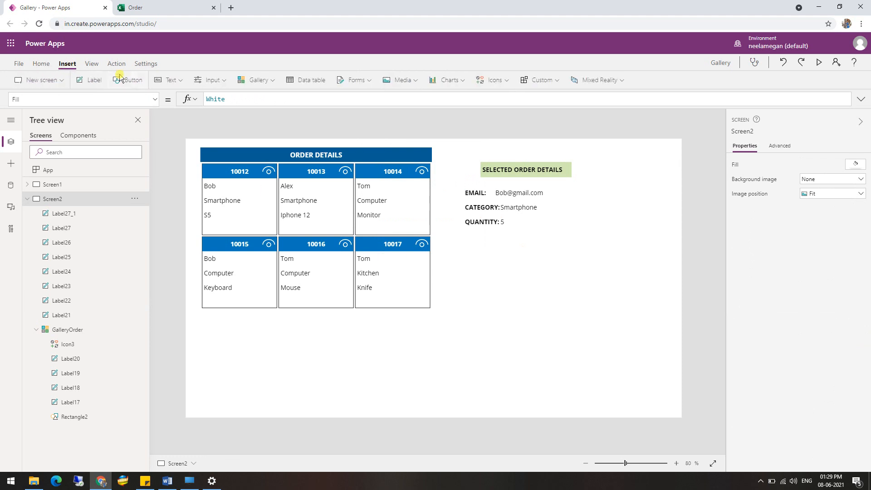
{"action": "left_click", "coordinate": [86, 82]}
{"action": "left_click_drag", "start_coordinate": [210, 167], "coordinate": [374, 323]}
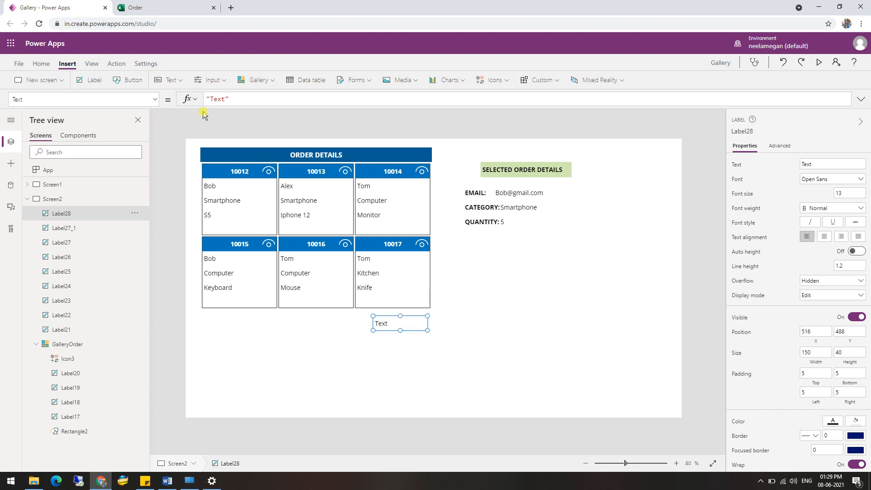
{"action": "double_click", "coordinate": [215, 99]}
{"action": "type", "text": "to"}
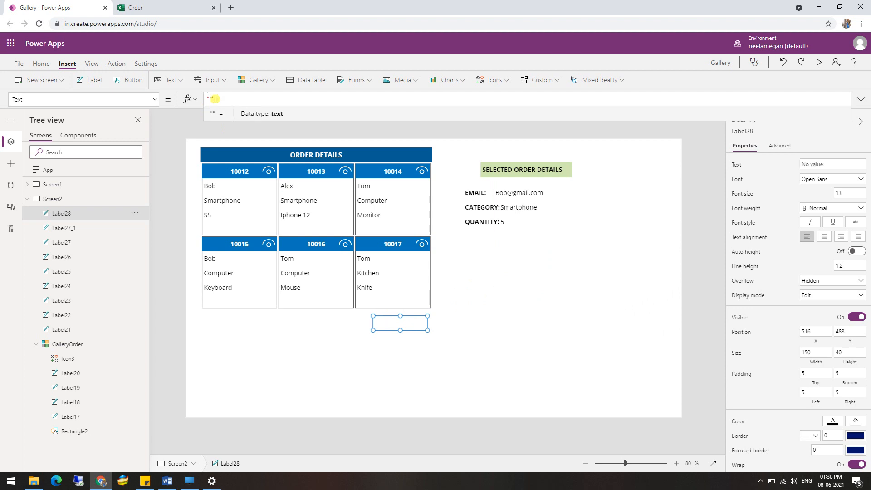
{"action": "type", "text": "TOTAL OR"}
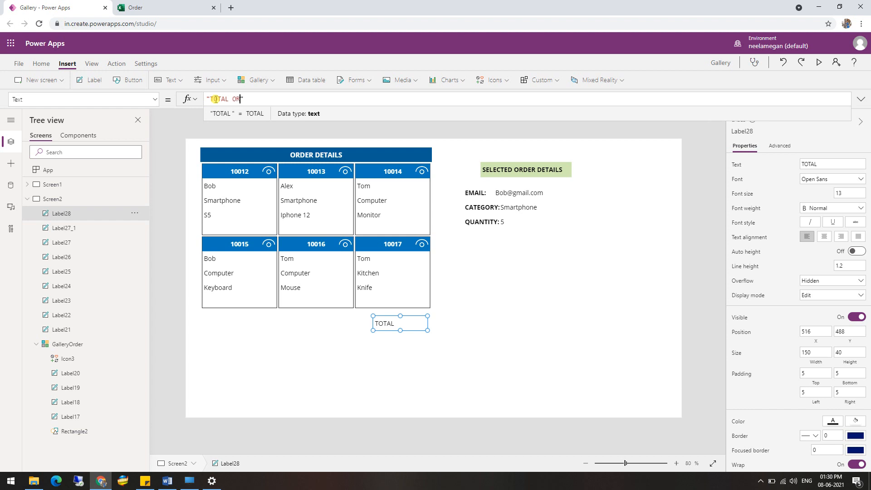
{"action": "type", "text": "DERS"}
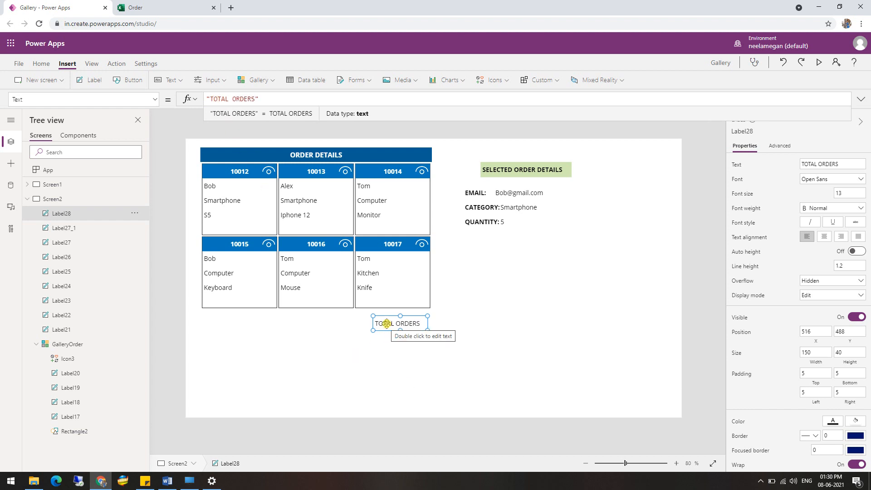
{"action": "left_click_drag", "start_coordinate": [385, 323], "coordinate": [335, 334]}
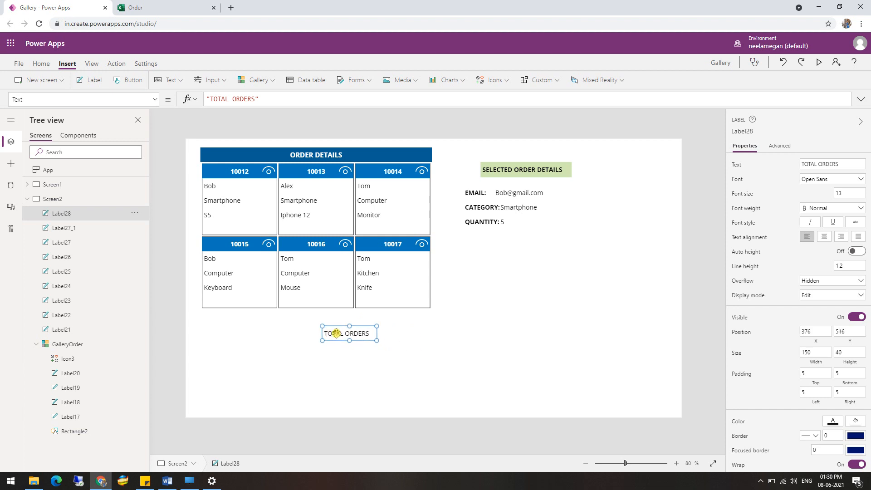
Step: Make the "TOTAL ORDERS" label text bold
{"action": "left_click", "coordinate": [40, 63]}
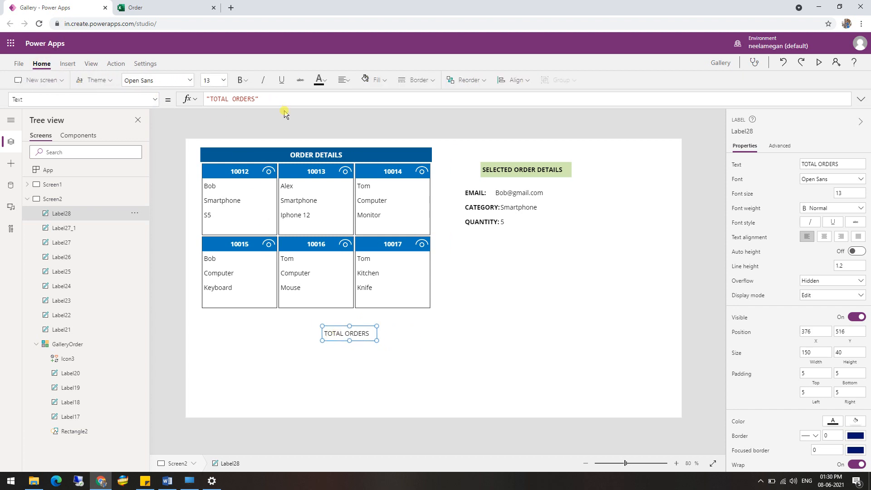
{"action": "left_click", "coordinate": [241, 80]}
{"action": "left_click", "coordinate": [253, 97]}
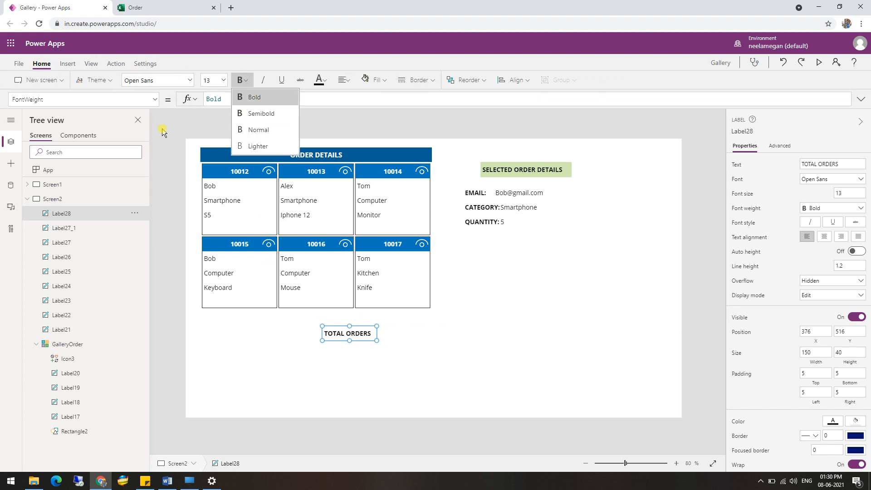
Step: Insert a value label to the right of "TOTAL ORDERS" at about X 528, Y 516, and select its text formula for editing
{"action": "left_click", "coordinate": [67, 64]}
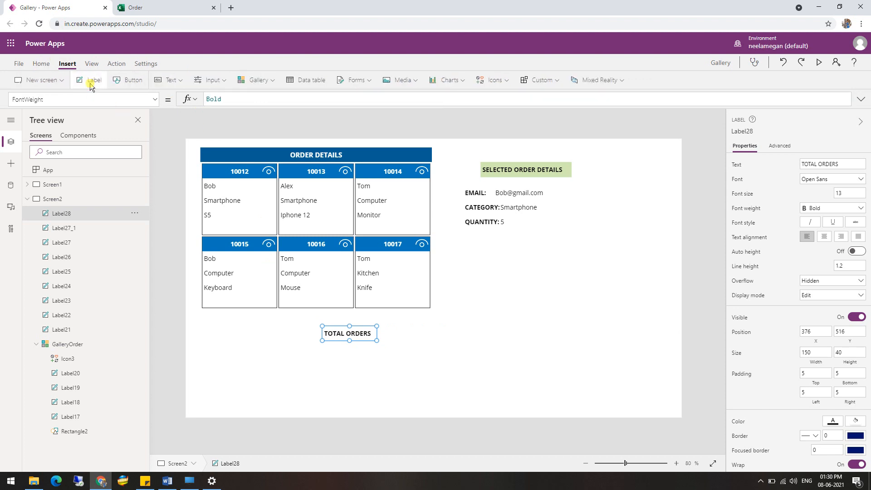
{"action": "left_click", "coordinate": [90, 87]}
{"action": "left_click_drag", "start_coordinate": [233, 163], "coordinate": [410, 333]}
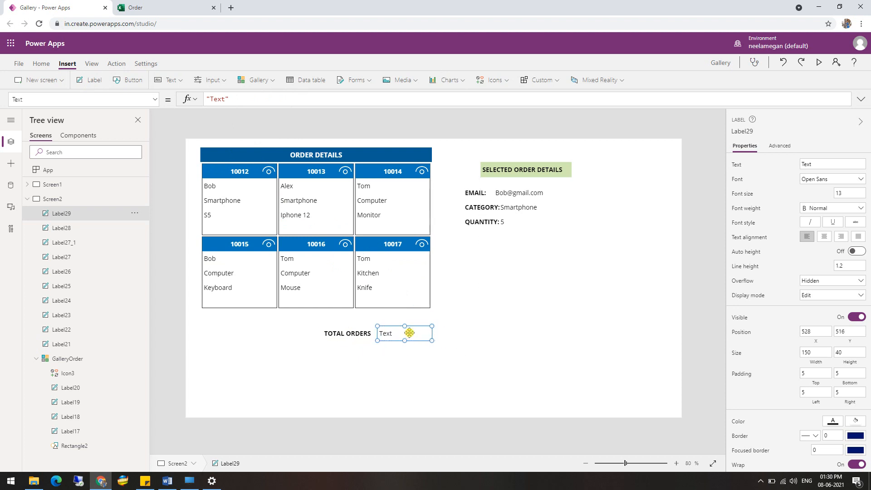
{"action": "triple_click", "coordinate": [236, 99]}
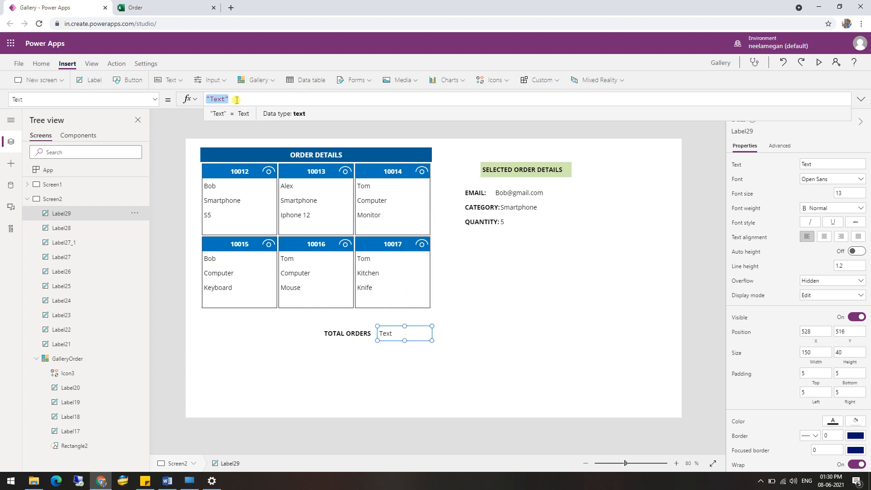
{"action": "type", "text": "Count"}
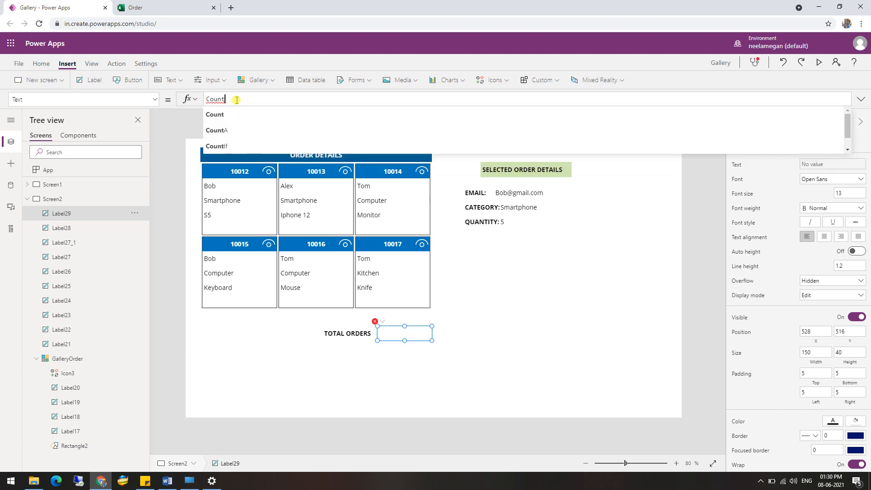
{"action": "key", "text": "ctrl+a"}
{"action": "key", "text": "BackSpace"}
Step: Set the value label beside "TOTAL ORDERS" to the formula CountRows(GalleryOrder.AllItems) and narrow the label to a width of 55
{"action": "type", "text": "Ga"}
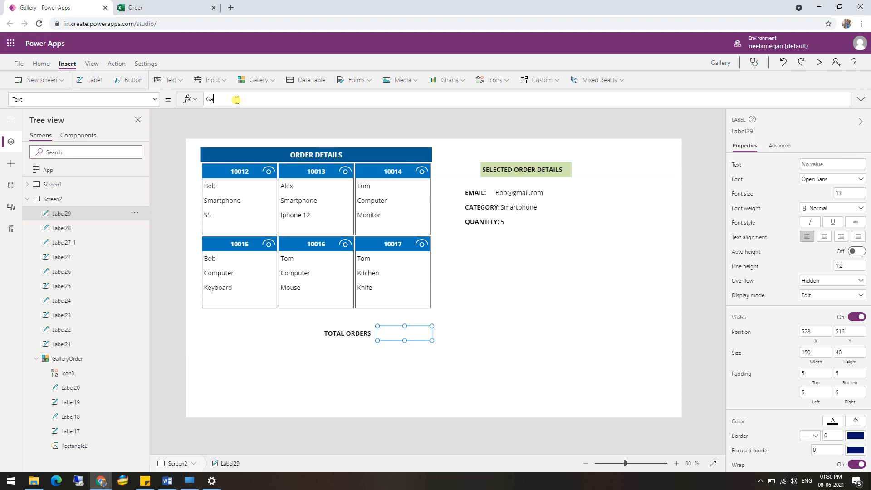
{"action": "type", "text": "ll"}
{"action": "left_click", "coordinate": [245, 112]}
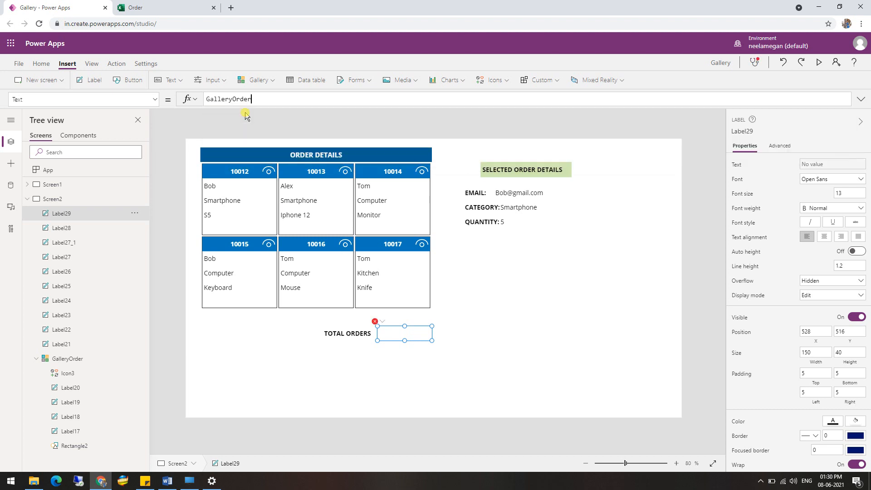
{"action": "type", "text": "."}
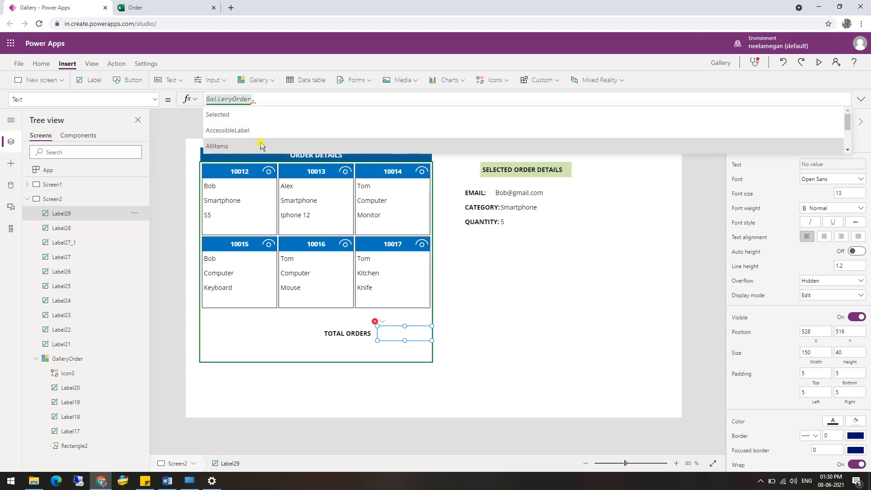
{"action": "left_click", "coordinate": [260, 143]}
{"action": "type", "text": "Count"}
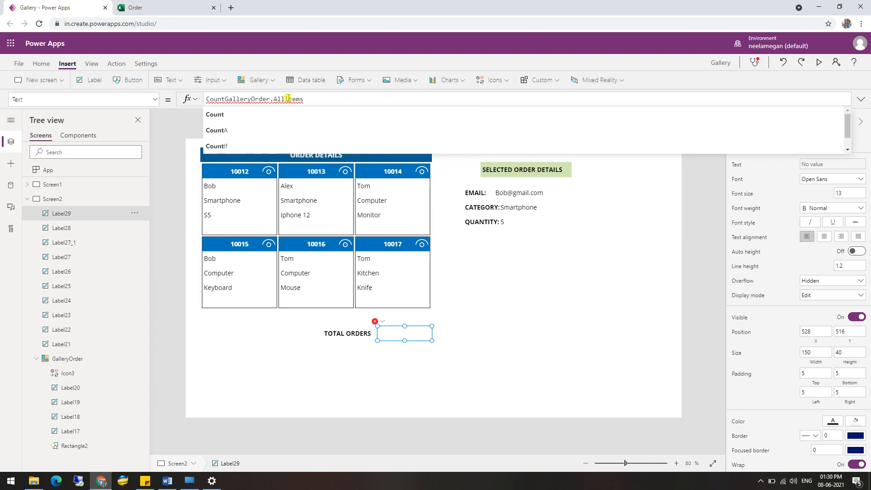
{"action": "type", "text": "Rows("}
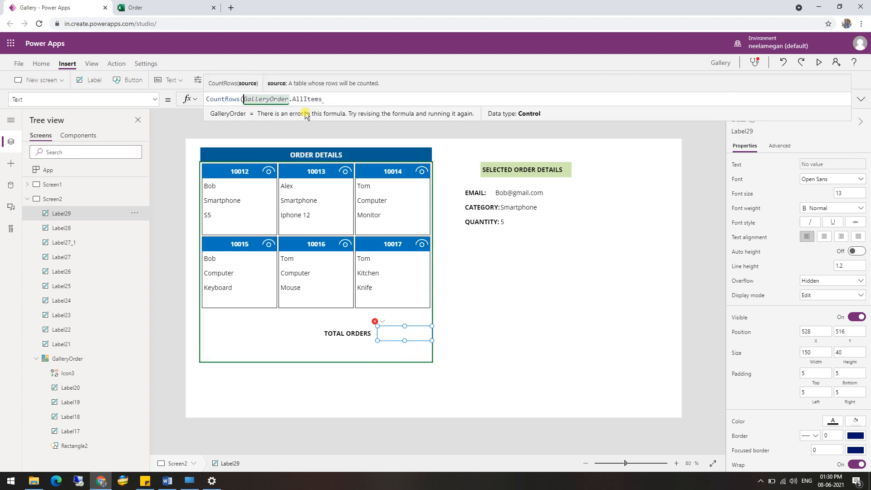
{"action": "key", "text": "End"}
{"action": "type", "text": ")"}
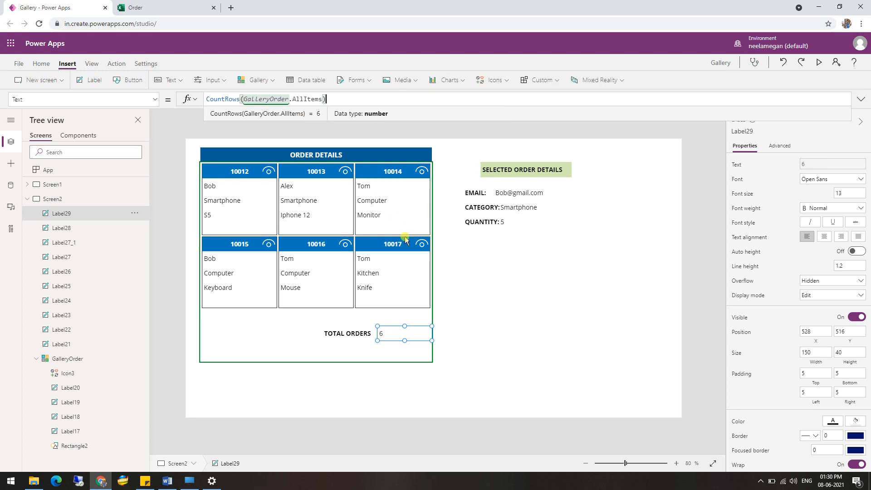
{"action": "left_click_drag", "start_coordinate": [431, 336], "coordinate": [398, 336]}
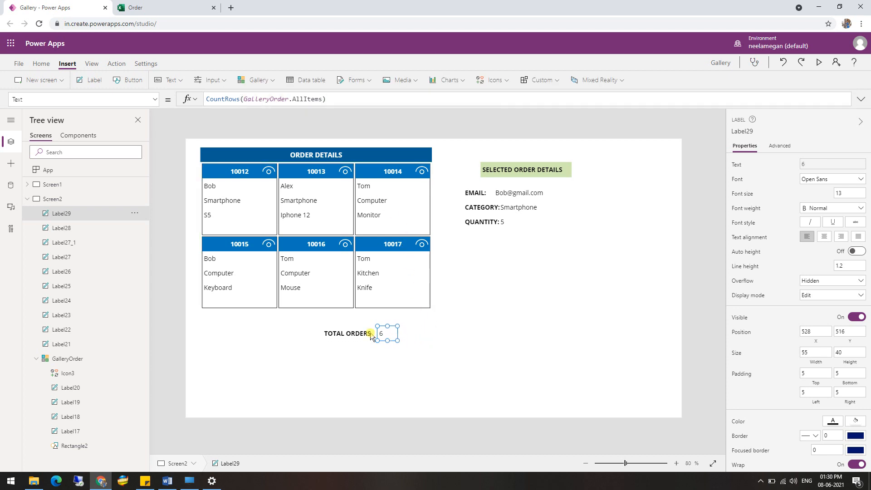
{"action": "left_click", "coordinate": [456, 318]}
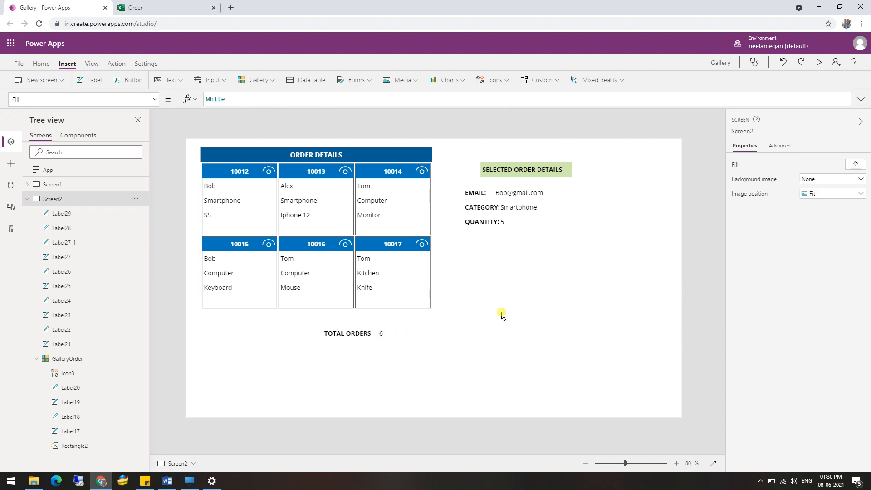
Step: Preview the app, show the details of the third, sixth, fifth and fourth order cards in turn, and close the preview
{"action": "left_click", "coordinate": [818, 63]}
{"action": "left_click", "coordinate": [418, 93]}
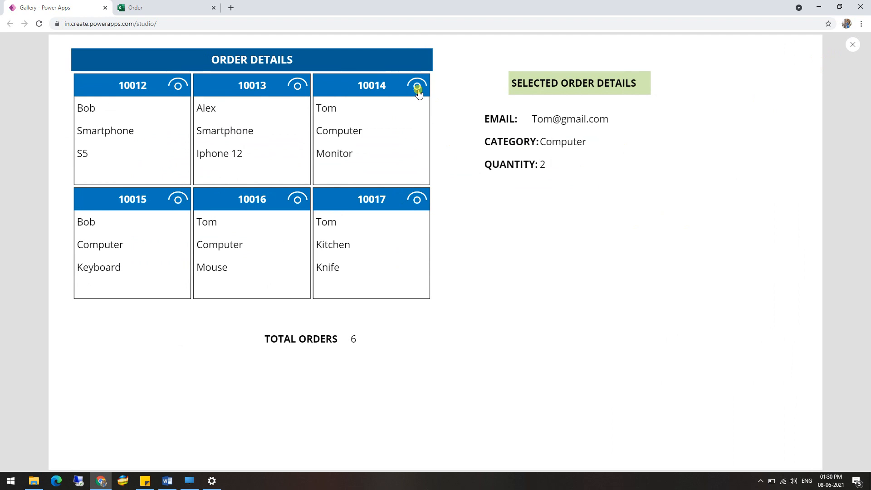
{"action": "left_click", "coordinate": [418, 198]}
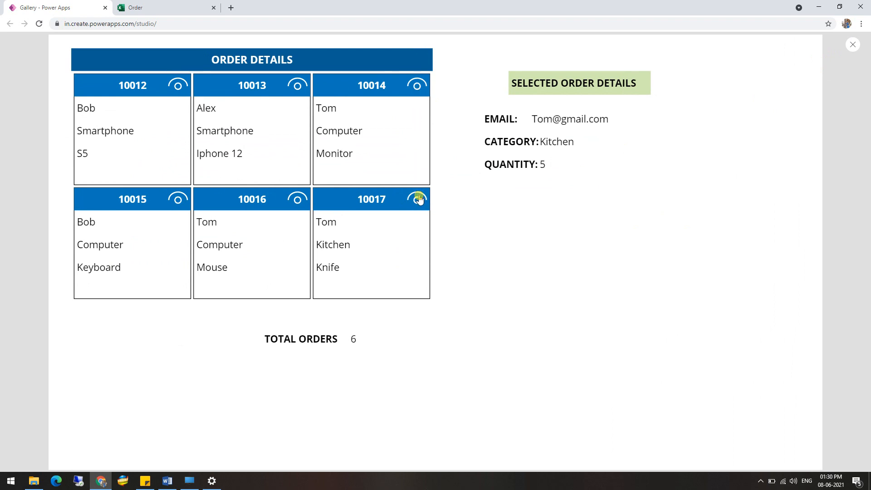
{"action": "left_click", "coordinate": [299, 200]}
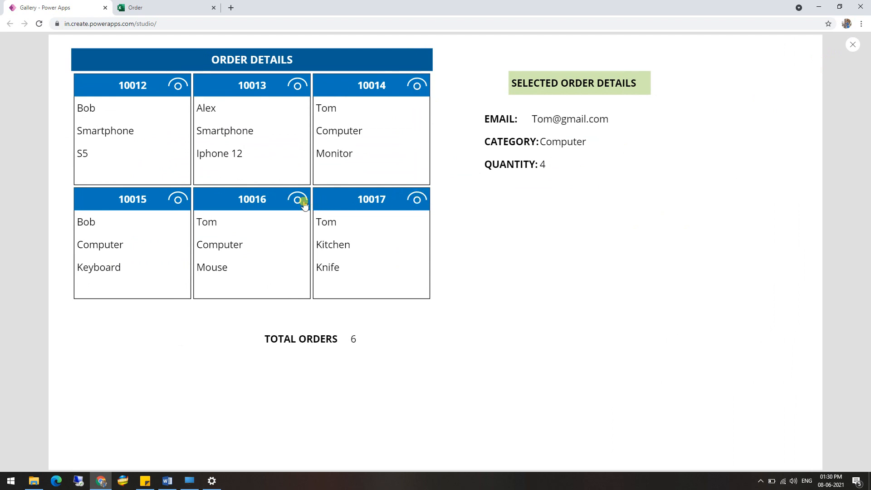
{"action": "left_click", "coordinate": [176, 205]}
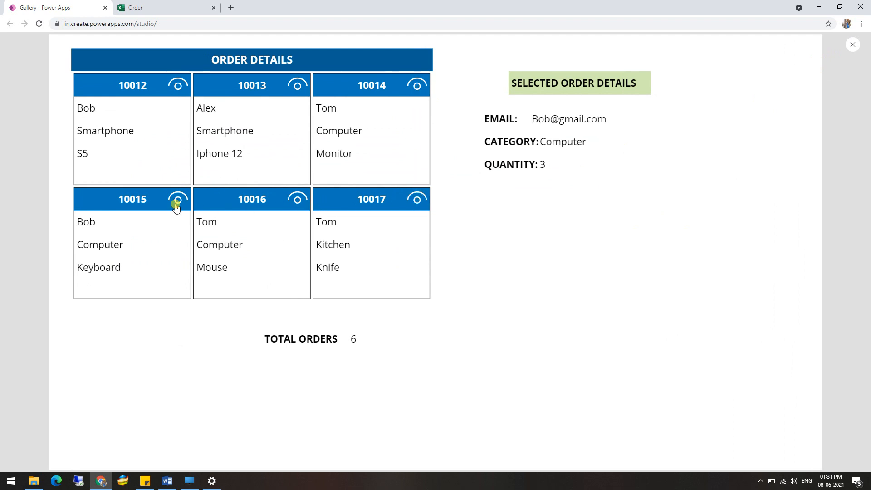
{"action": "left_click", "coordinate": [852, 46]}
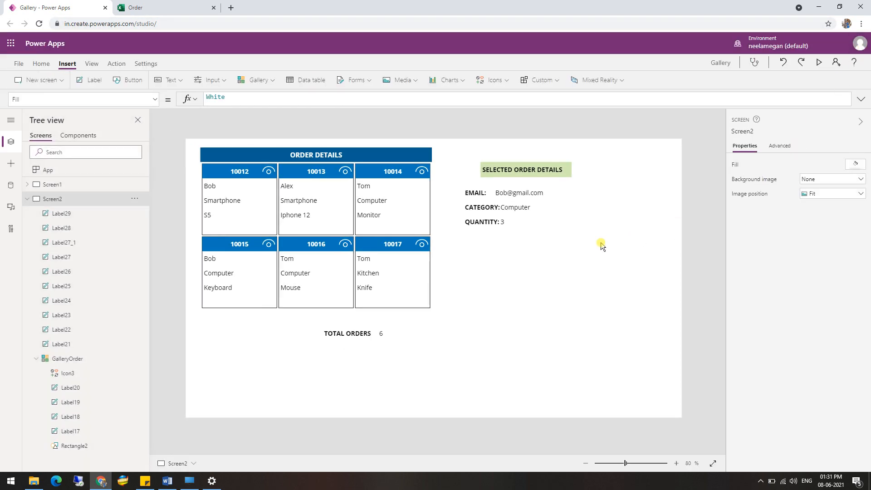